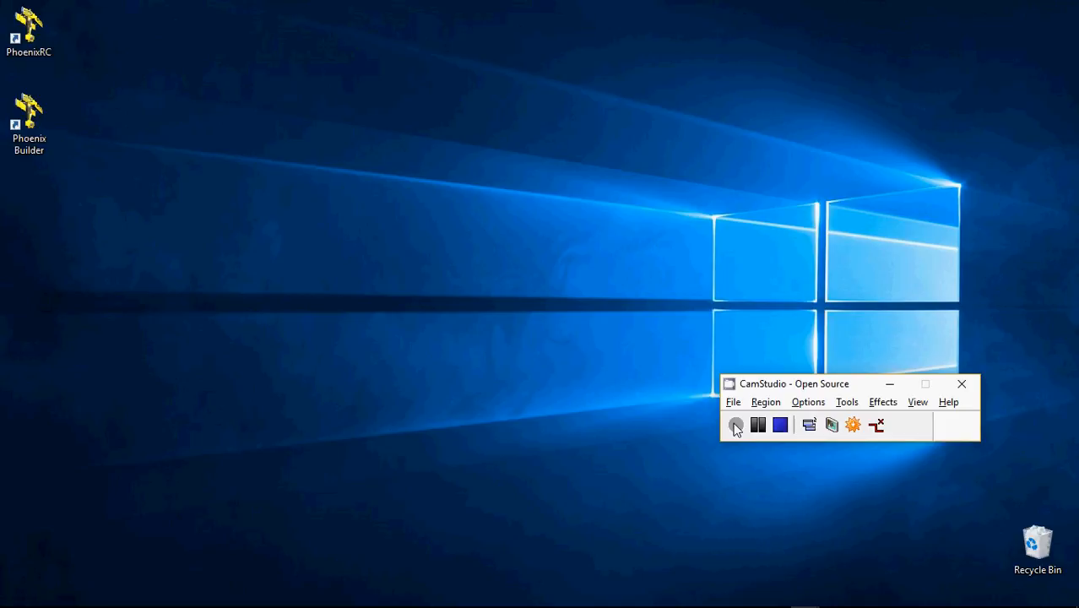
Switch to Chrome and view the Nine Elements diagram on the Blogger page Q 1.1.
key("alt+Tab")
key("alt+Tab")
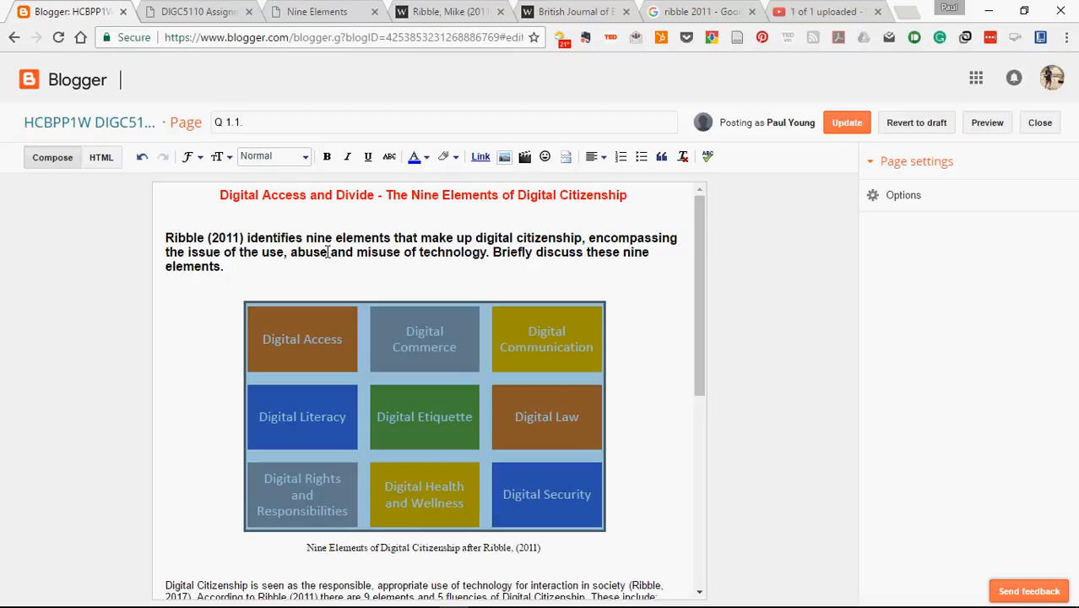
scroll(253, 272, "down", 1)
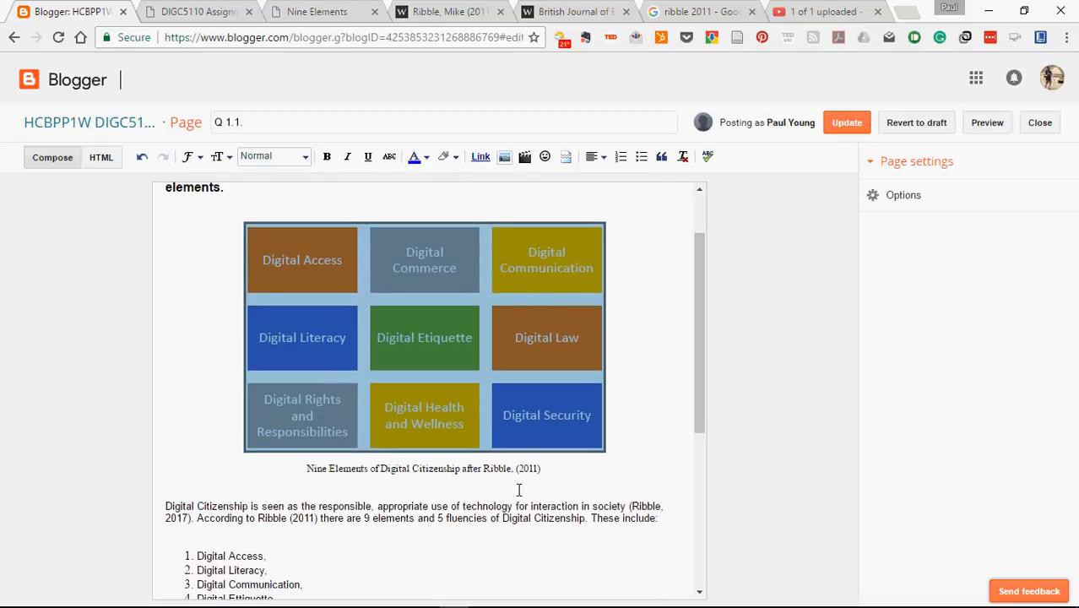
Switch to Assignment1_POE_References.docx in Word and examine the built-in bibliography formats and the document's References list.
key("alt+Tab")
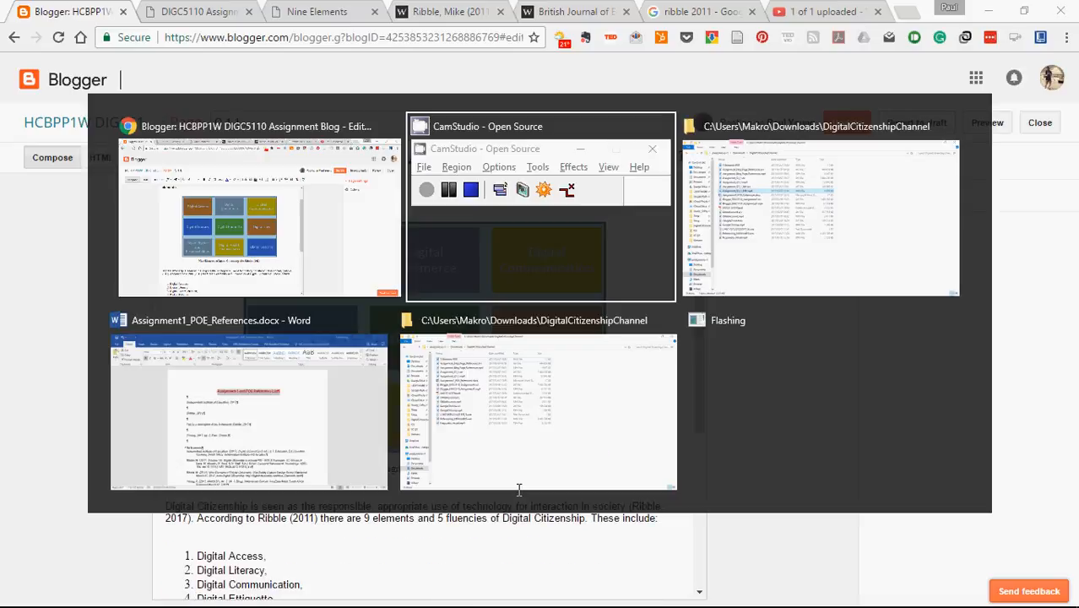
key("alt+Tab")
key("alt+Tab")
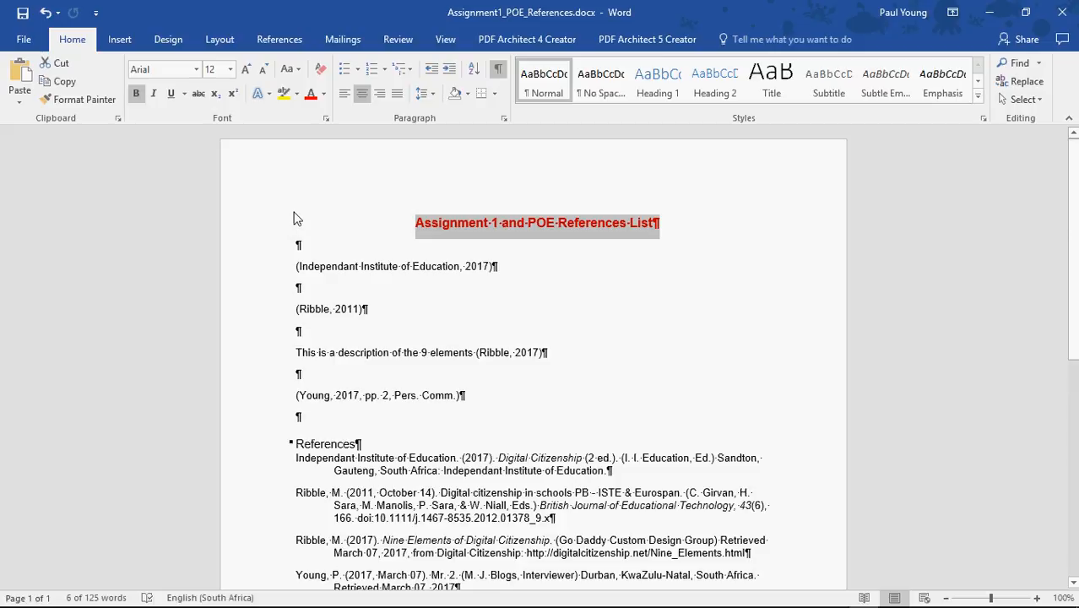
left_click(282, 44)
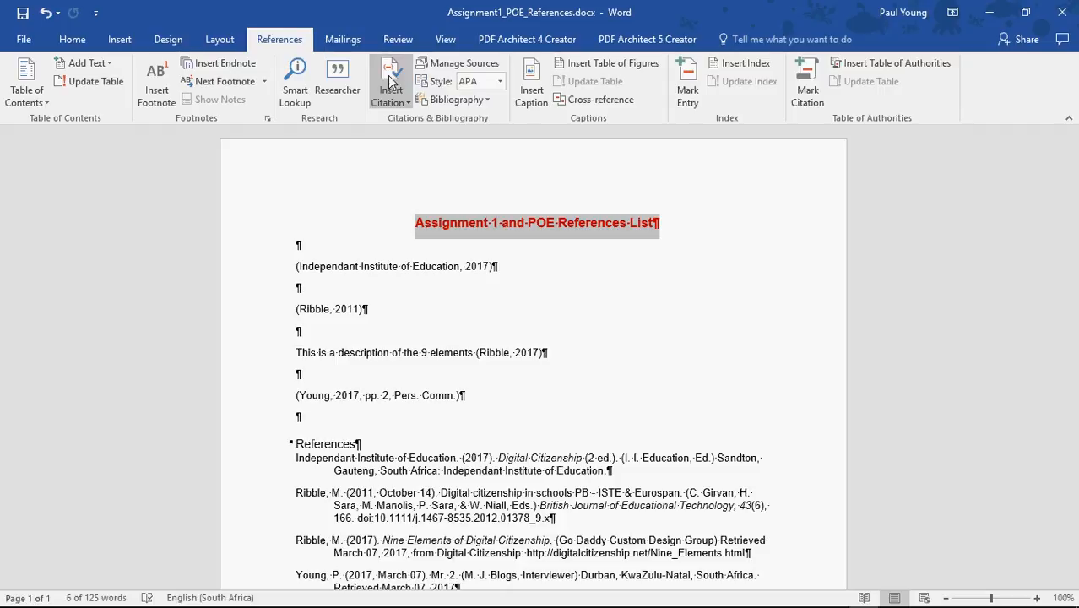
left_click(453, 102)
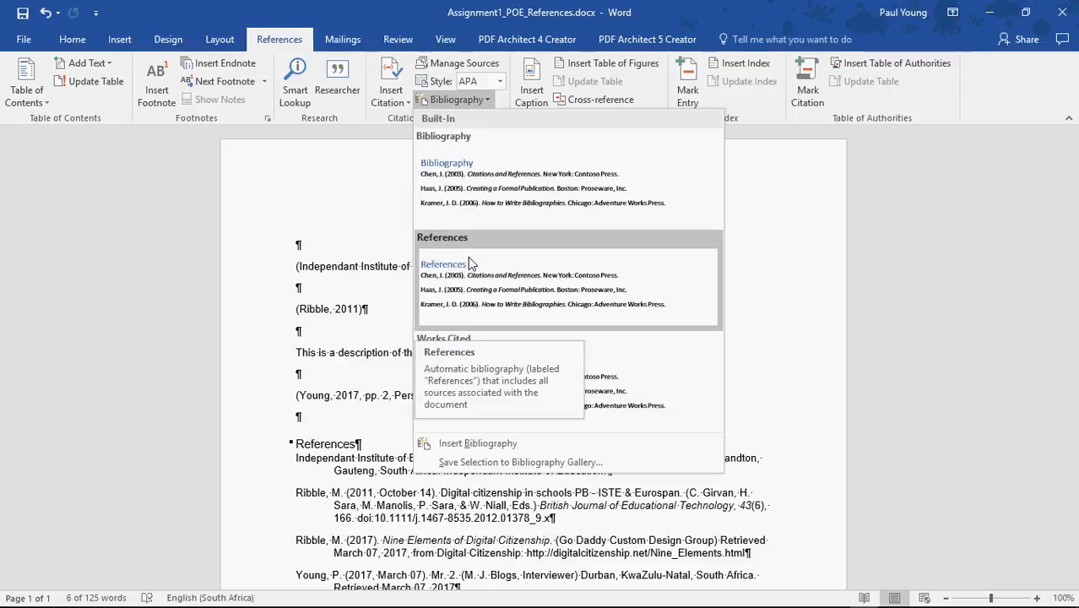
left_click(467, 304)
scroll(464, 304, "down", 3)
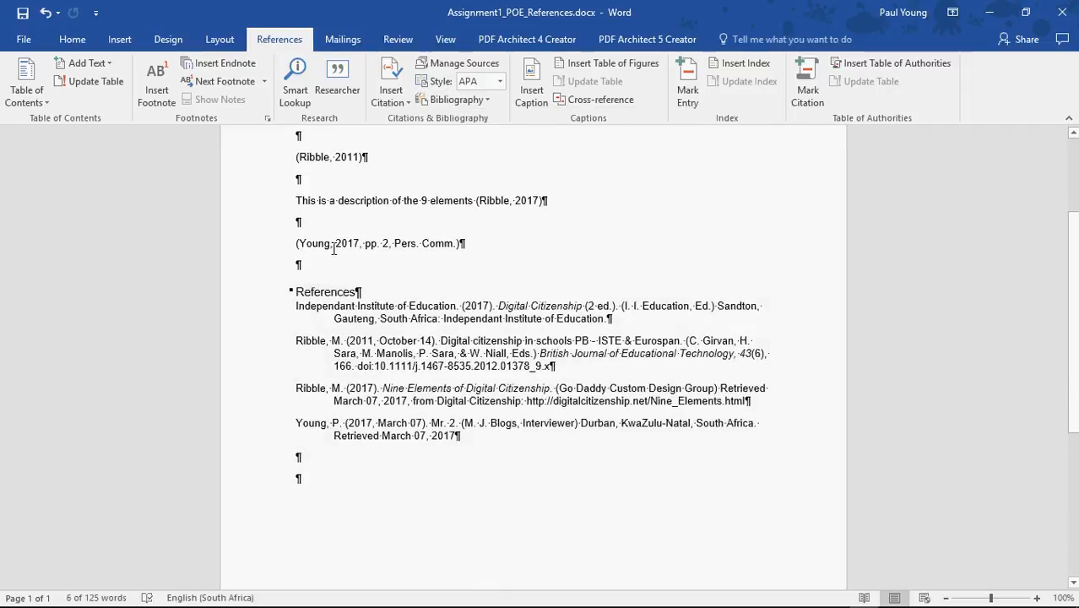
scroll(348, 241, "up", 3)
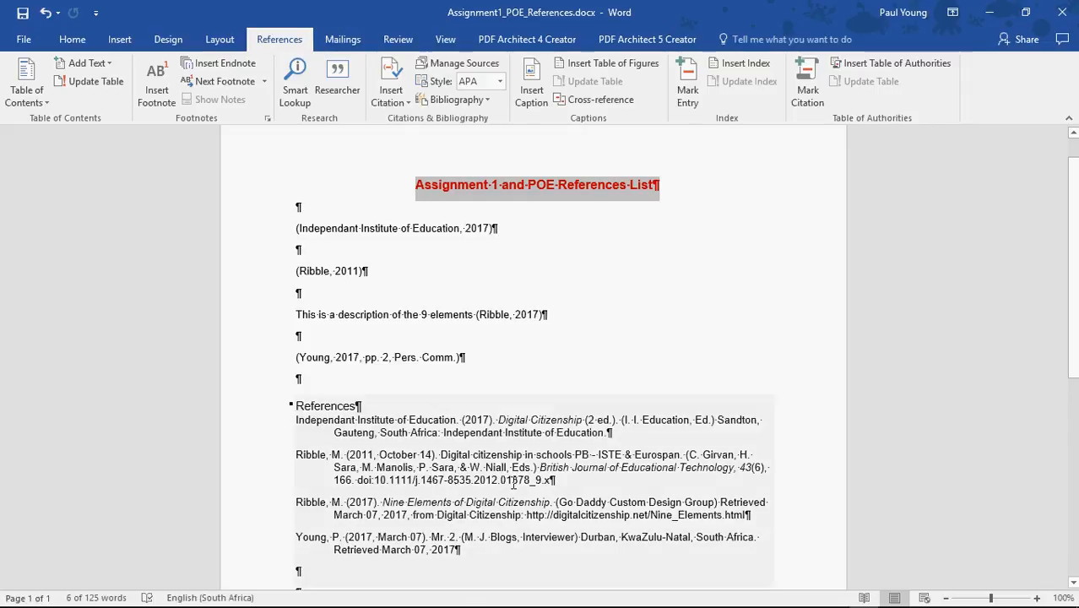
Start a new citation source, browse the available source types from Journal Article to Patent, and cancel it.
left_click(408, 105)
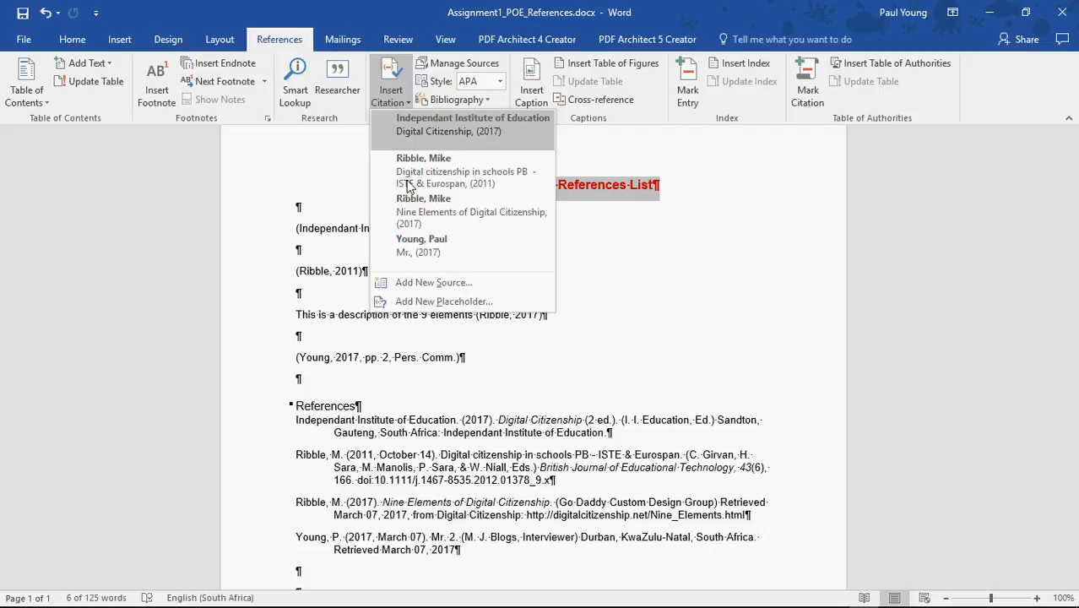
left_click(421, 288)
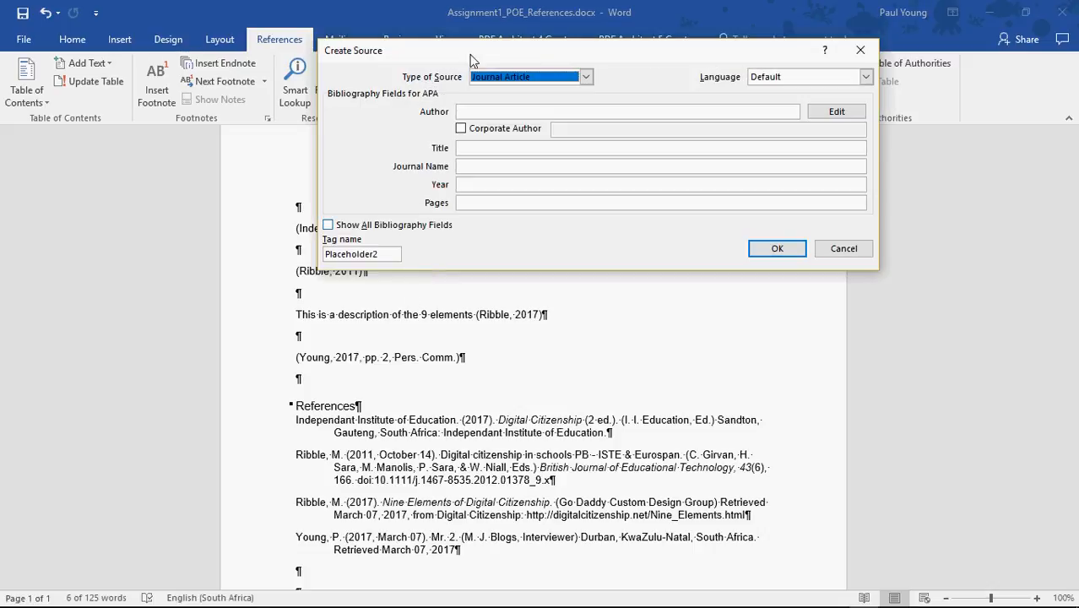
left_click(587, 76)
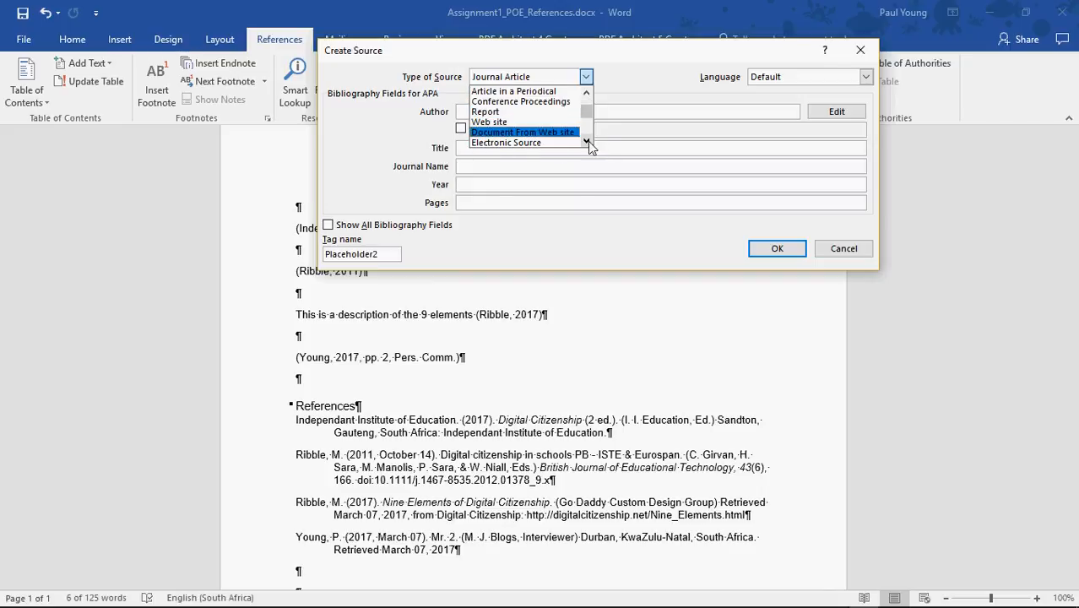
left_click(587, 142)
left_click(587, 142)
left_click(586, 142)
left_click(587, 142)
left_click(587, 142)
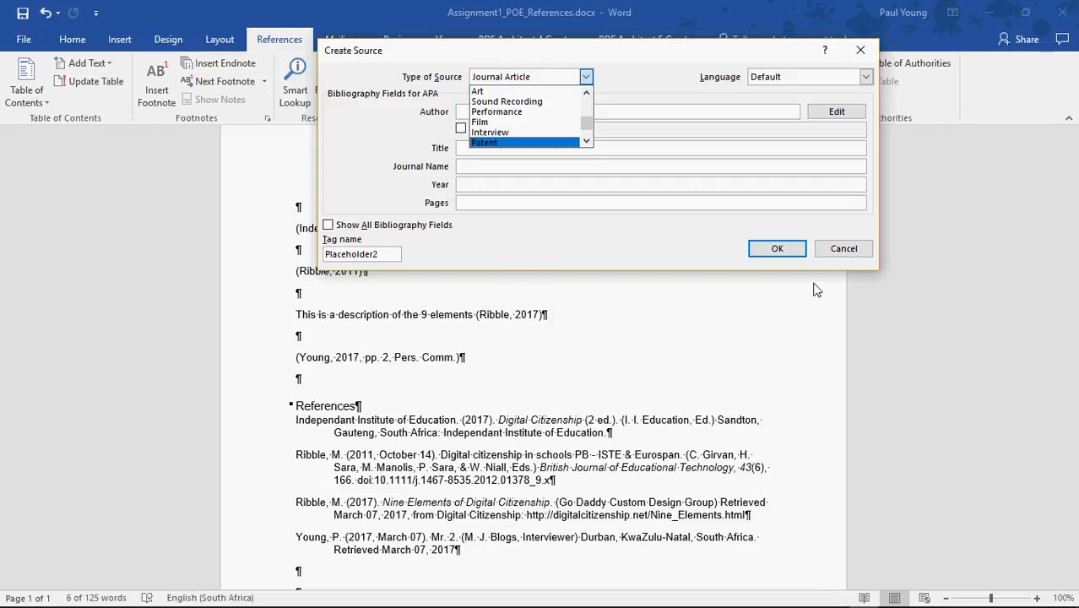
left_click(843, 249)
left_click(843, 249)
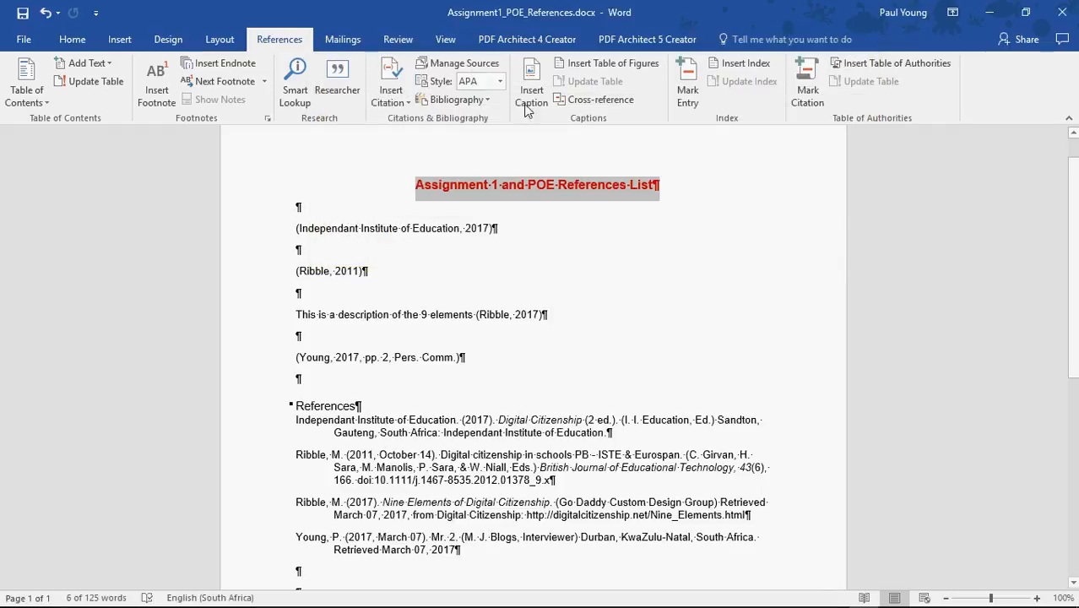
Start adding a new citation source with all bibliography fields shown.
left_click(390, 85)
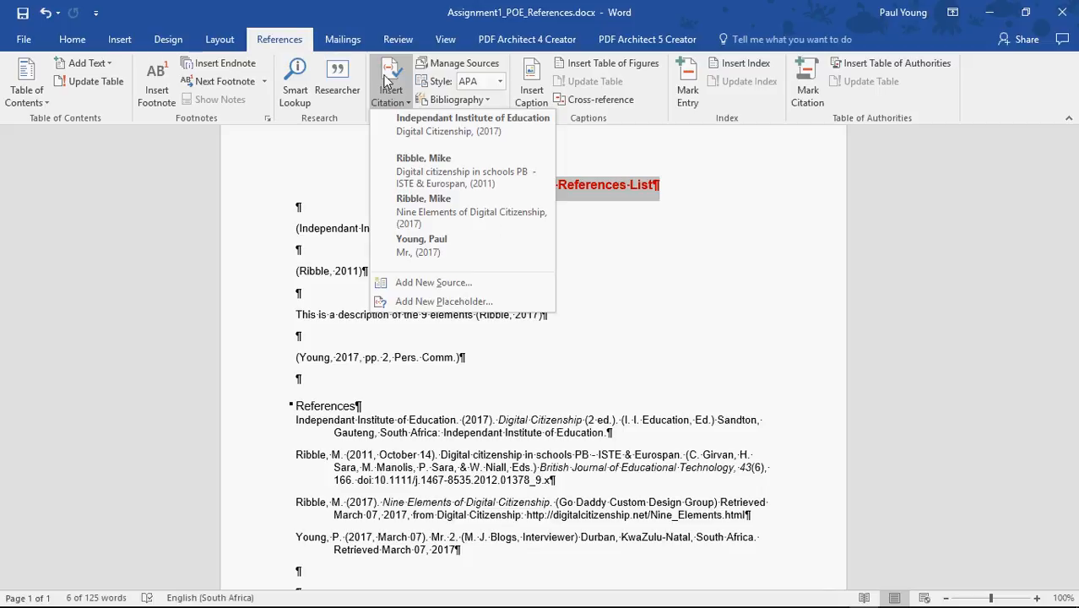
left_click(437, 282)
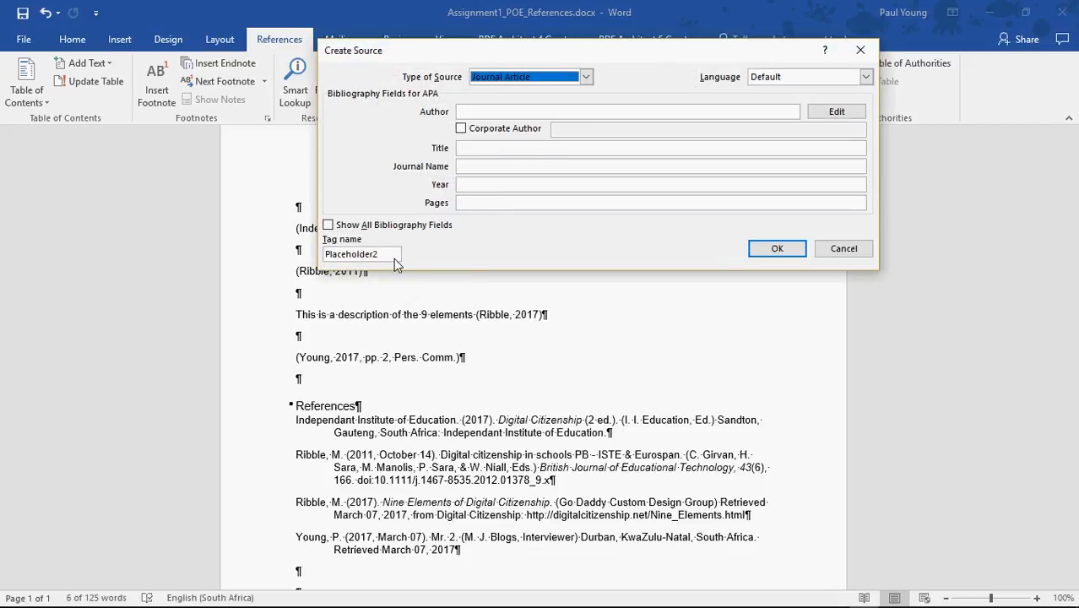
left_click(329, 227)
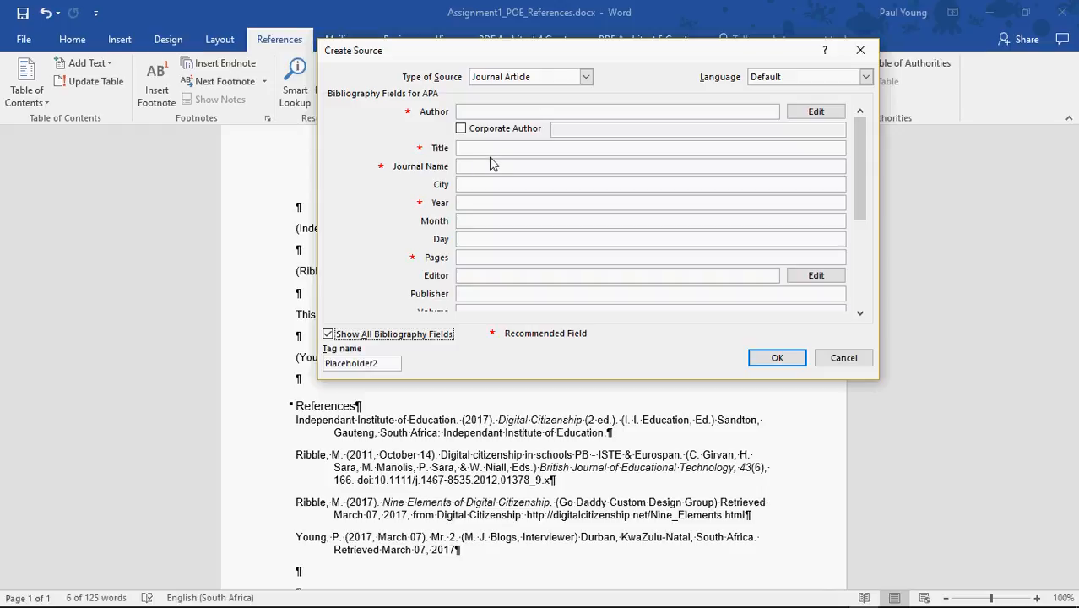
Set the source type to Book and review all of its bibliography fields.
left_click(585, 77)
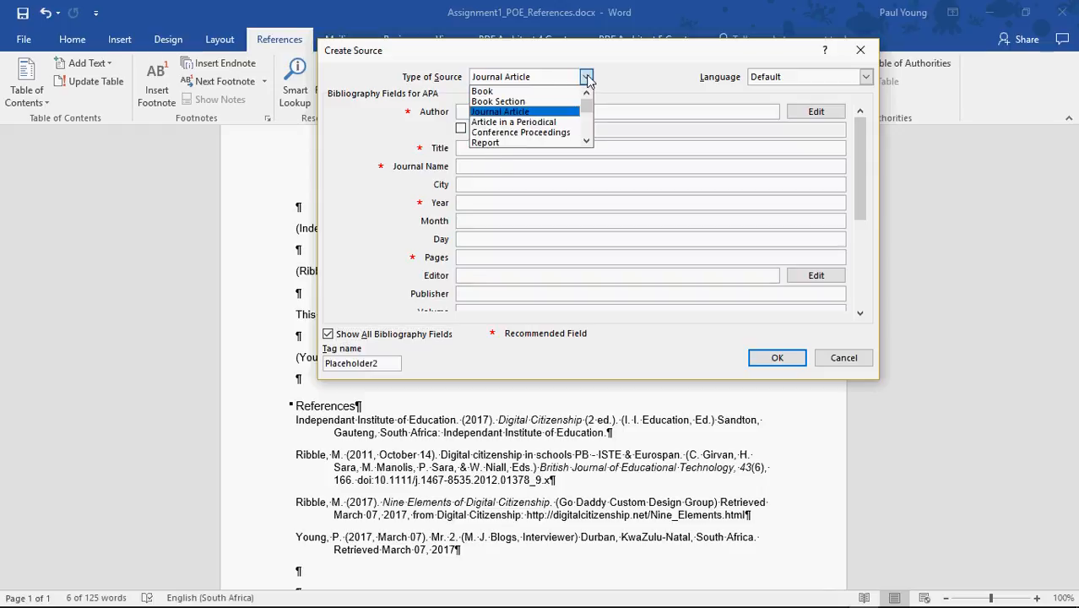
left_click(507, 91)
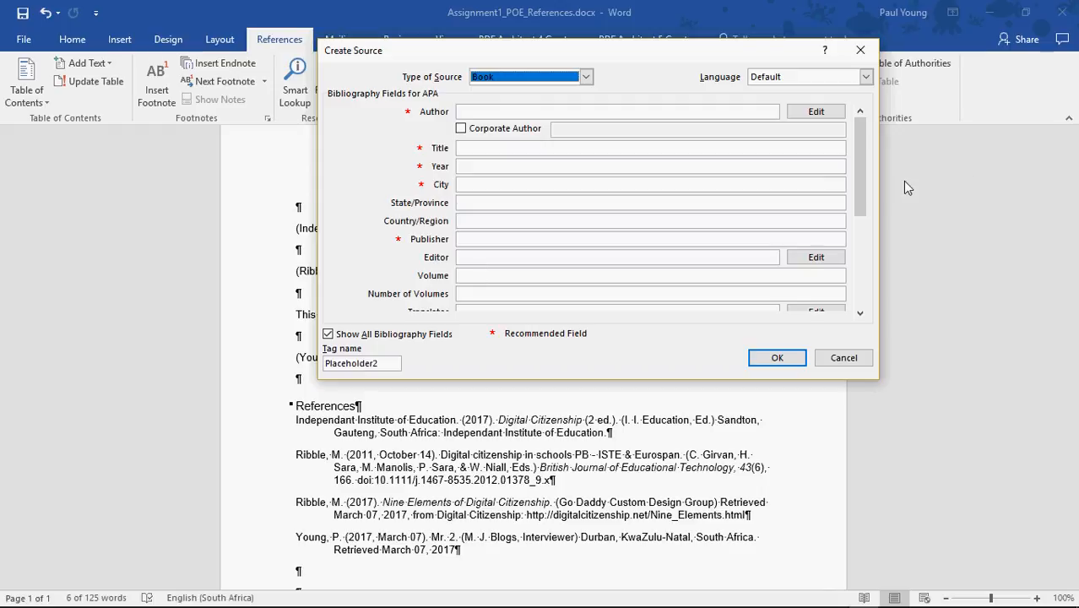
left_click_drag(858, 201, 857, 290)
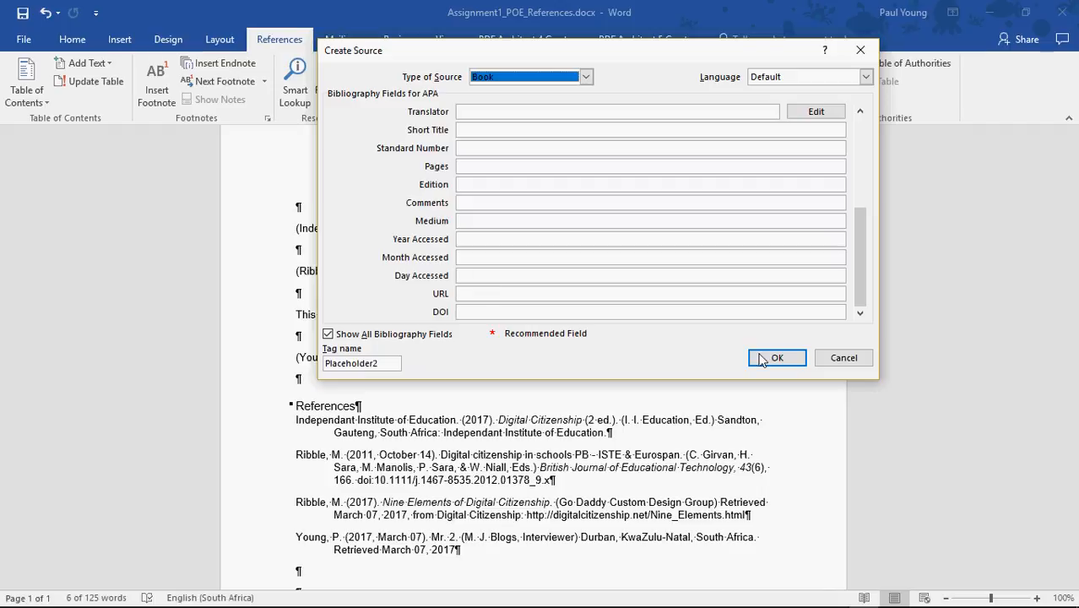
left_click_drag(856, 251, 863, 113)
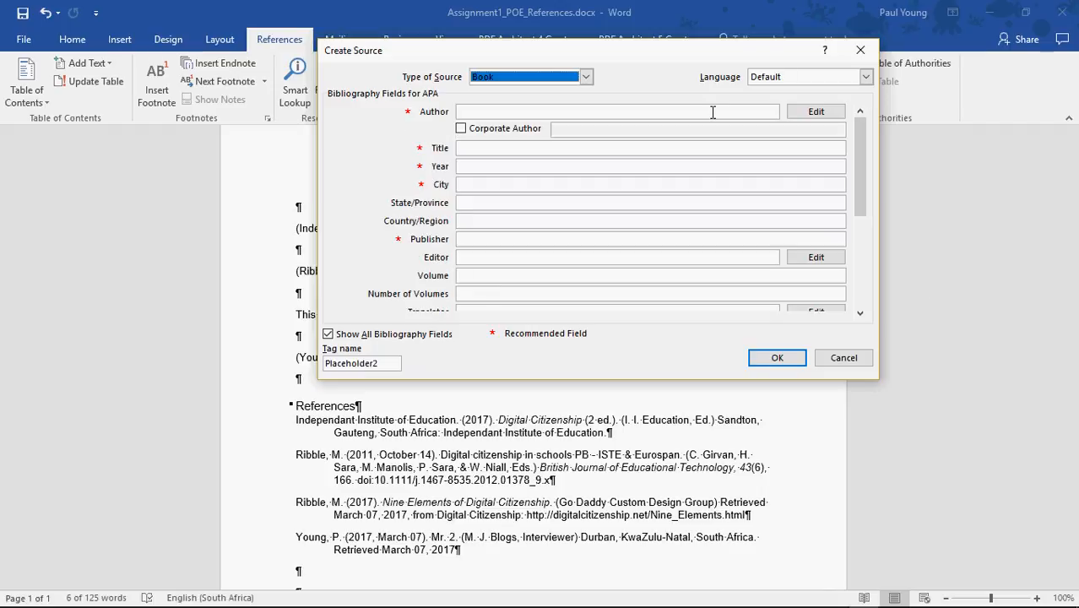
Set the source type to Journal Article and review its bibliography fields down to DOI.
left_click(587, 77)
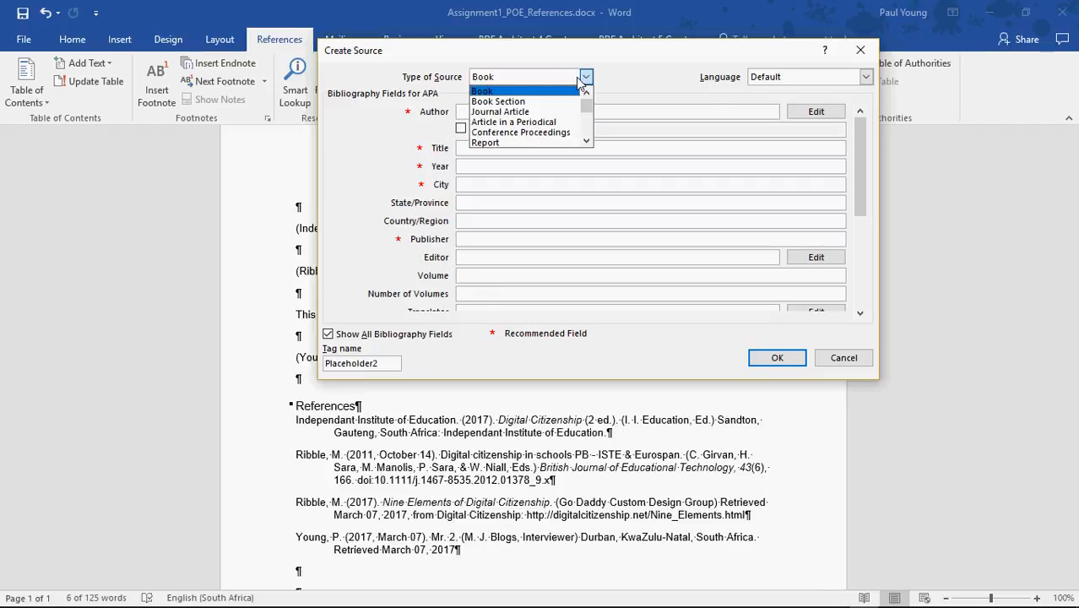
left_click(521, 110)
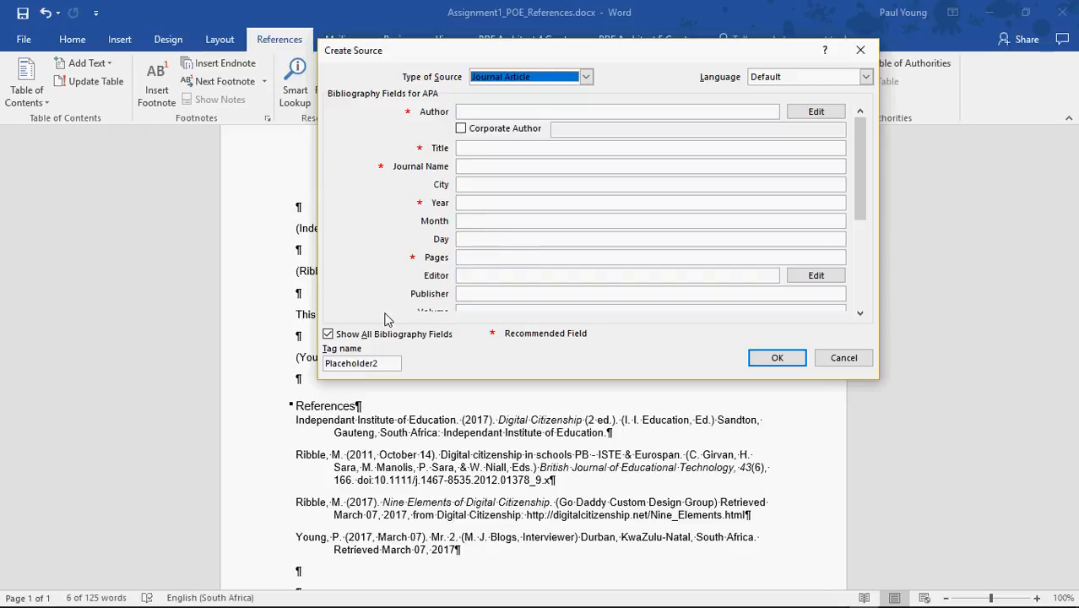
left_click(859, 313)
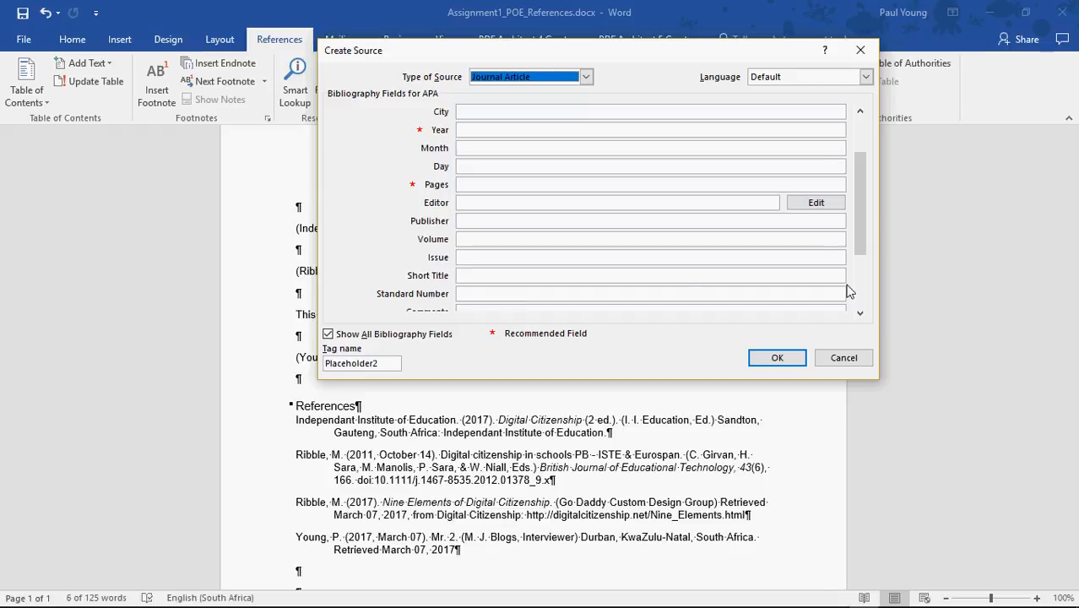
left_click(861, 318)
left_click(861, 318)
left_click(860, 318)
left_click(861, 318)
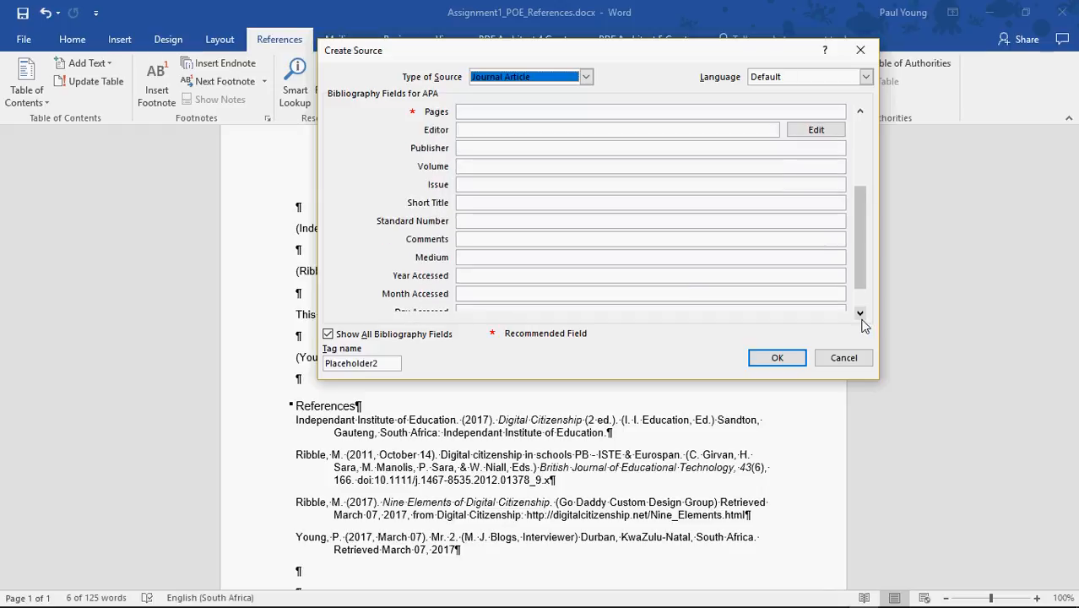
left_click(861, 318)
left_click(860, 318)
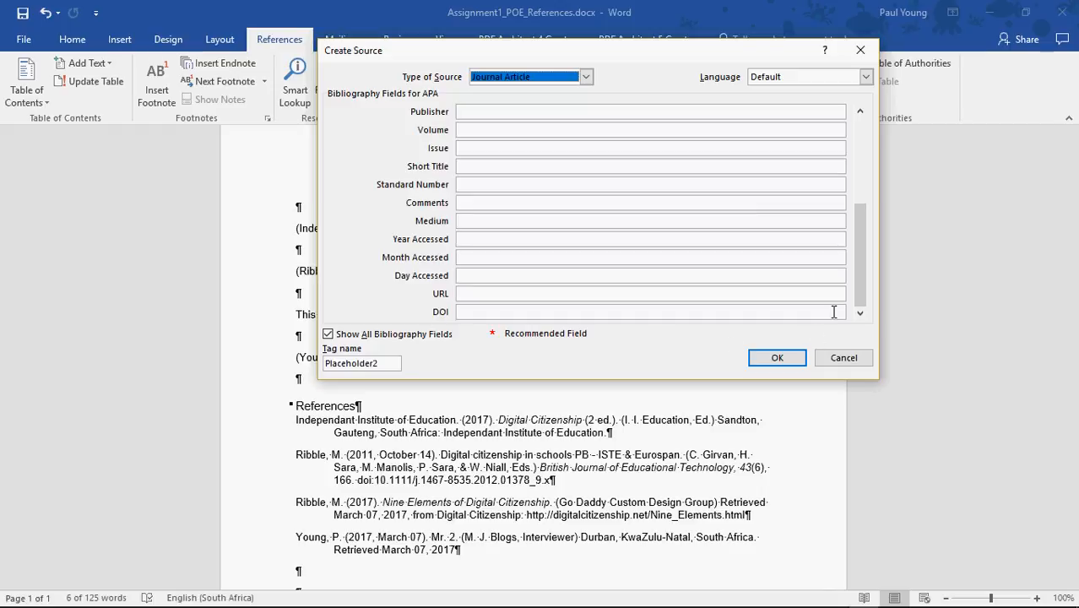
left_click_drag(859, 276, 862, 156)
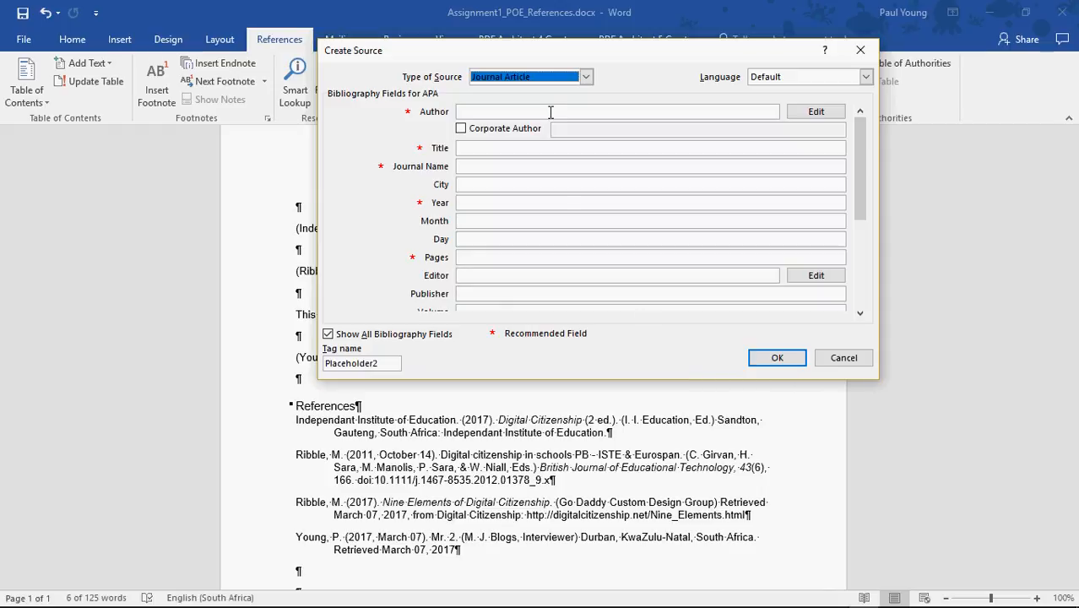
Set the new source's type to Web site.
left_click(587, 76)
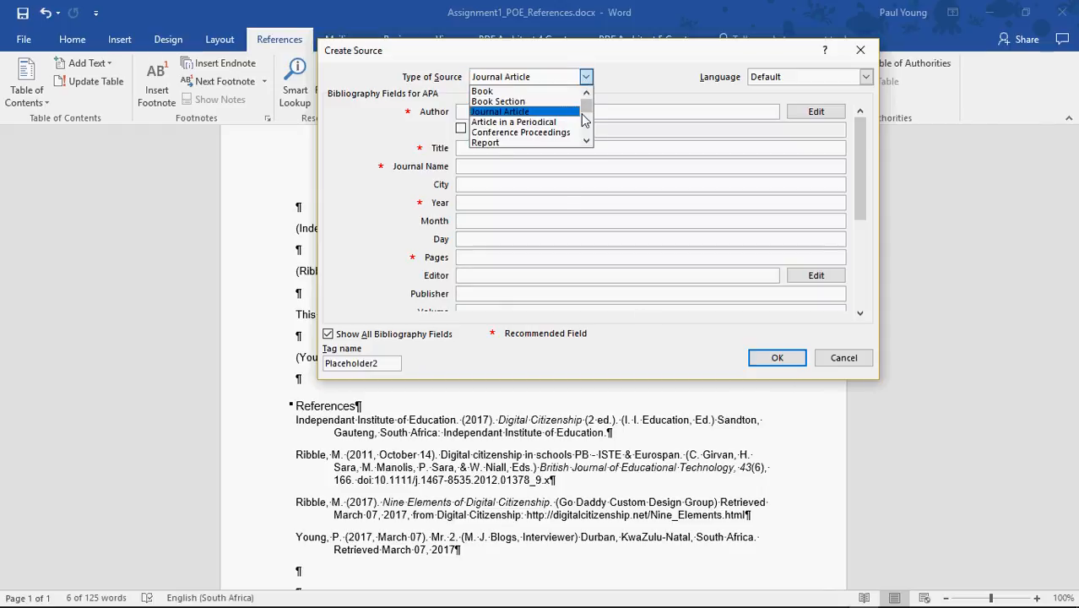
left_click(586, 140)
left_click(586, 140)
left_click(510, 123)
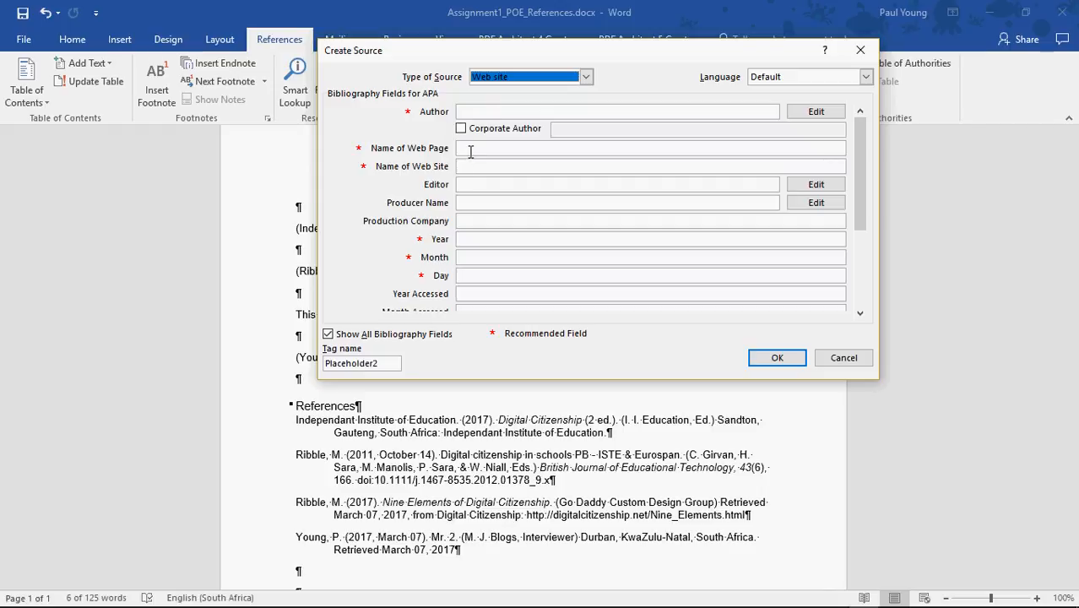
Look up the Digital Citizenship website's home page and Nine Elements page in Chrome for the source's web site and web page names.
key("alt+Tab")
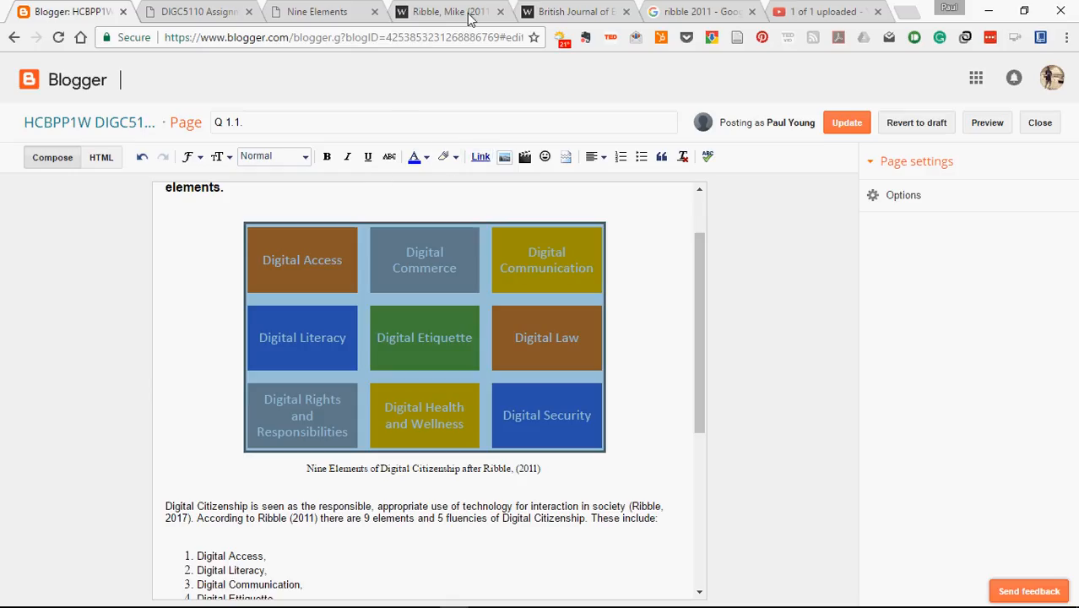
left_click(345, 17)
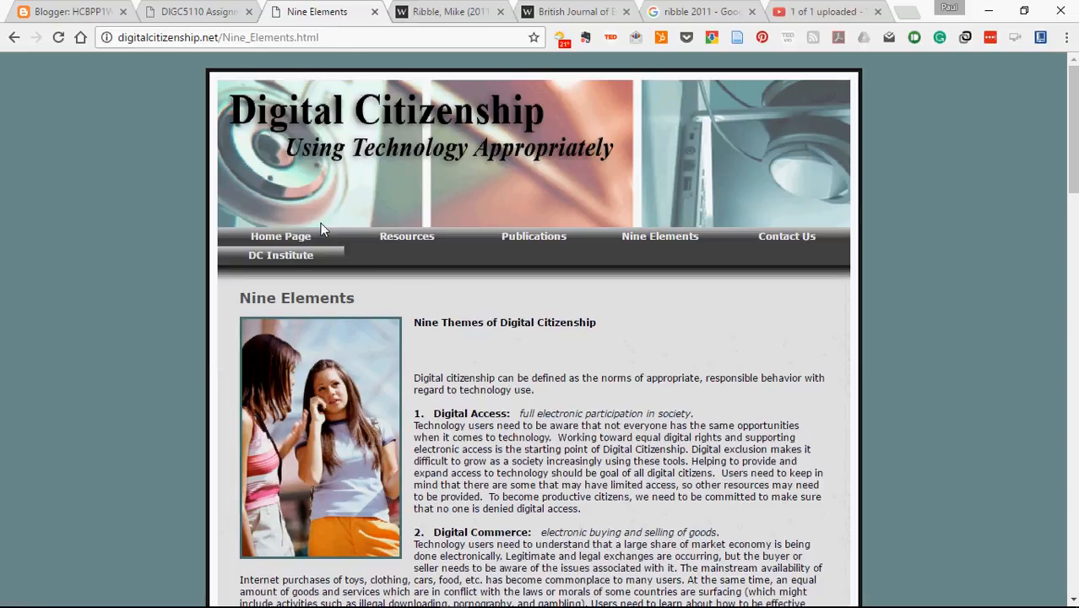
left_click(307, 242)
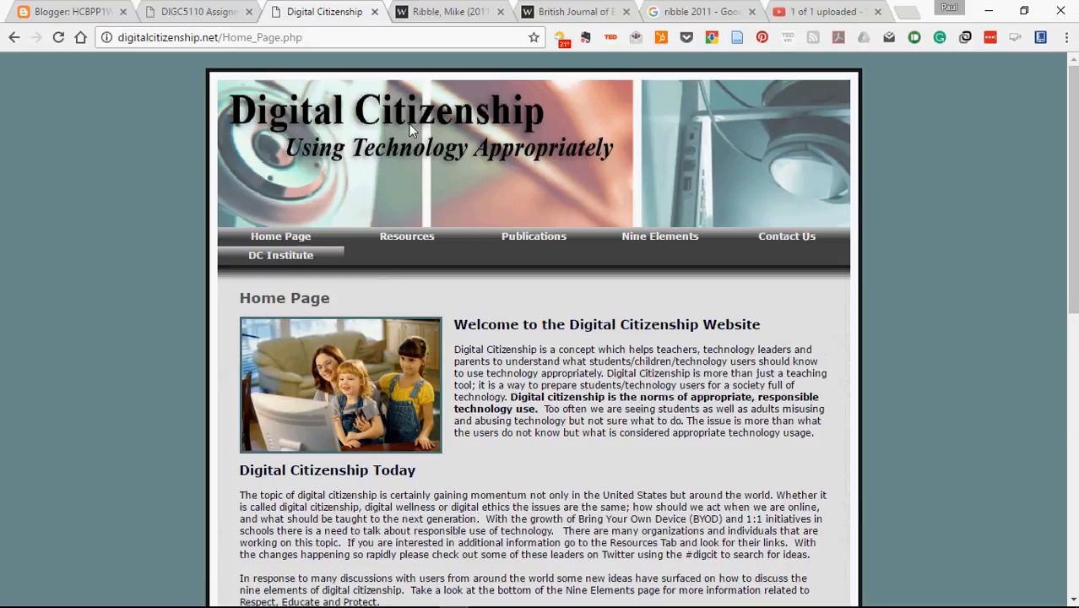
key("alt+Tab")
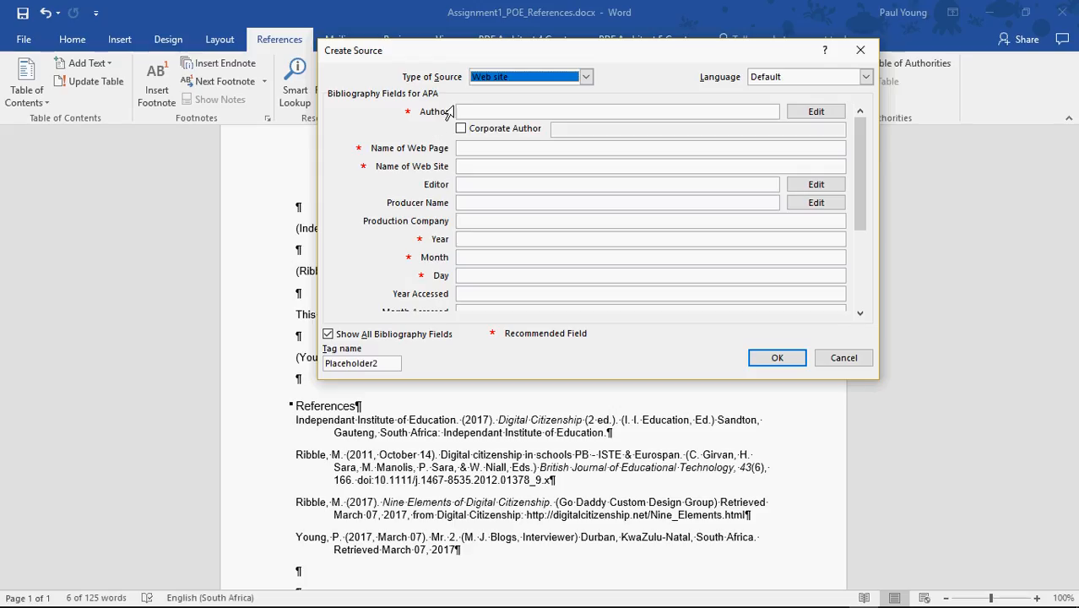
left_click(465, 168)
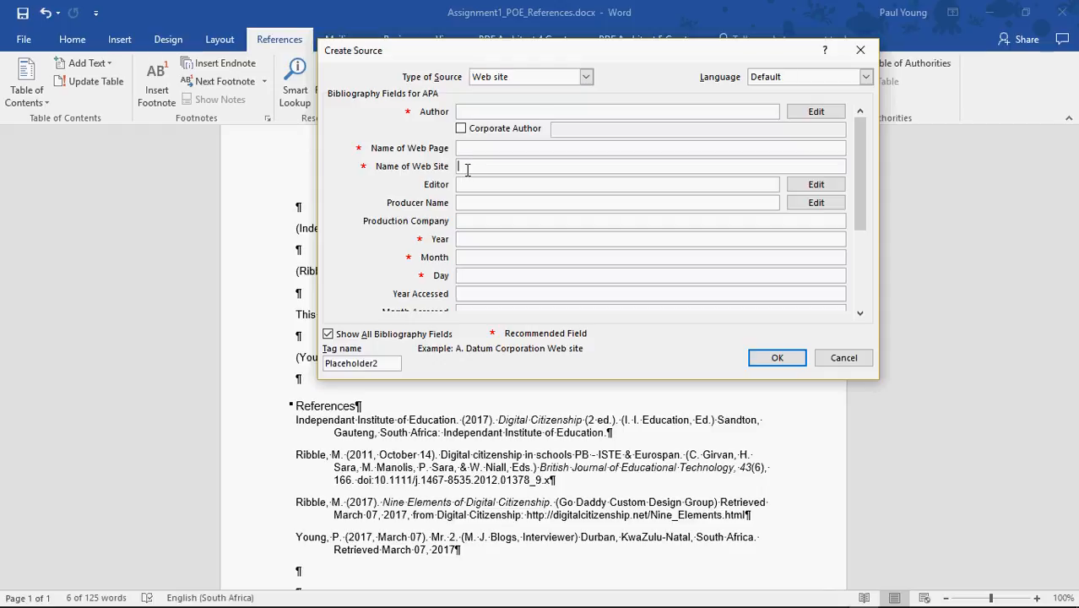
key("alt+Tab")
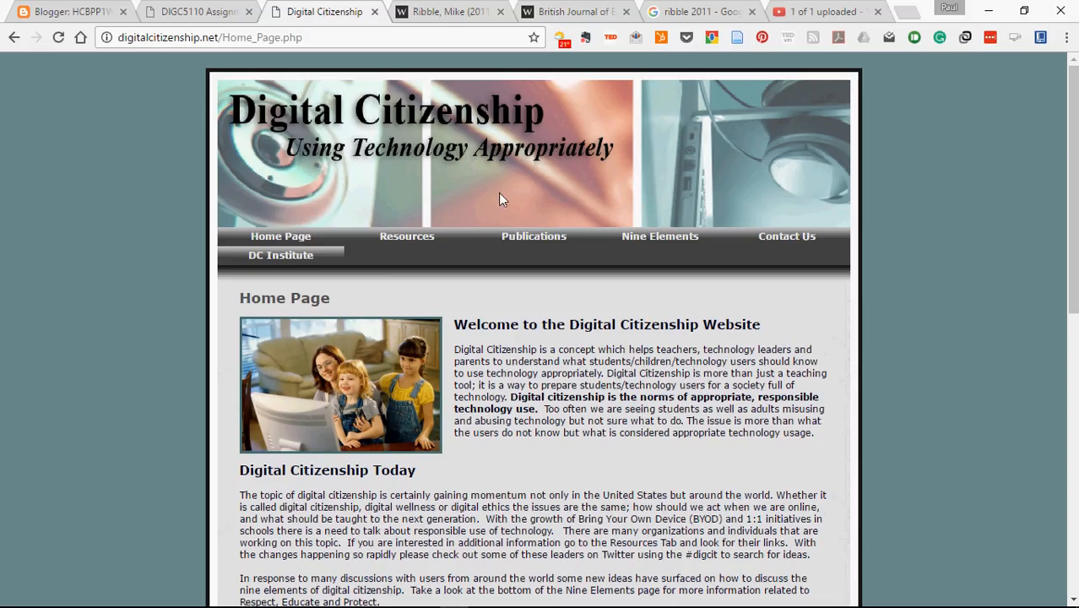
left_click(663, 244)
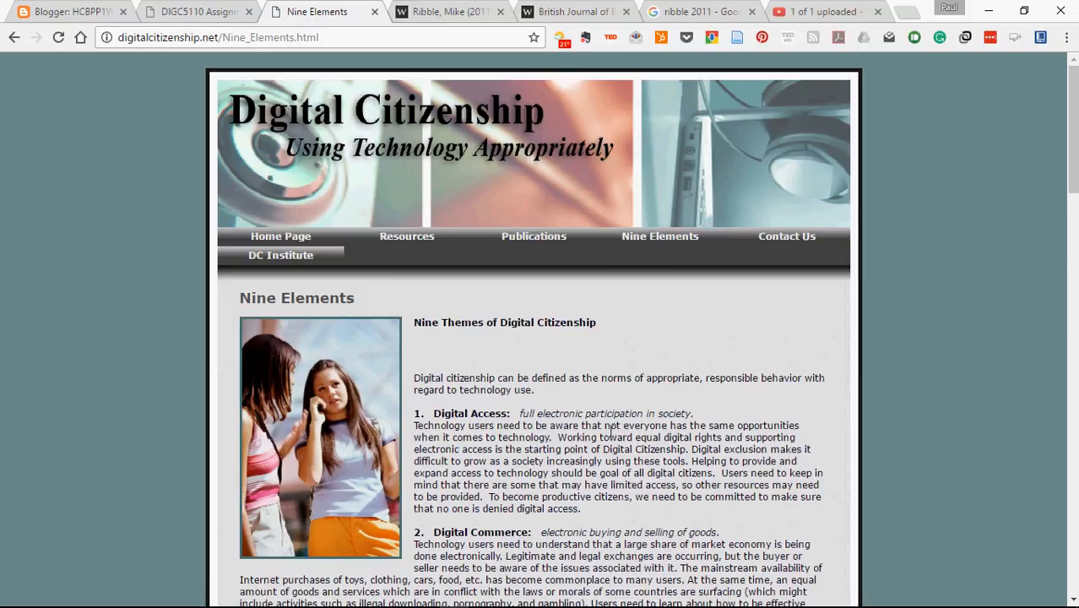
Examine the Nine Elements page down to its footer for the copyright year, author and site creator needed by the Web site source.
scroll(500, 349, "down", 3)
scroll(516, 354, "down", 2)
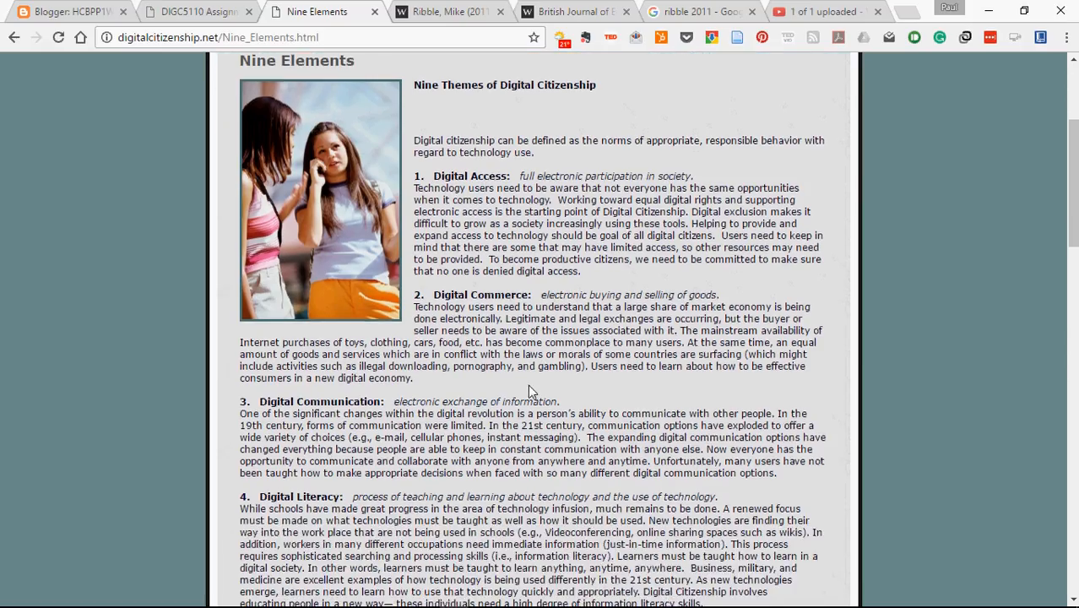
key("alt+Tab")
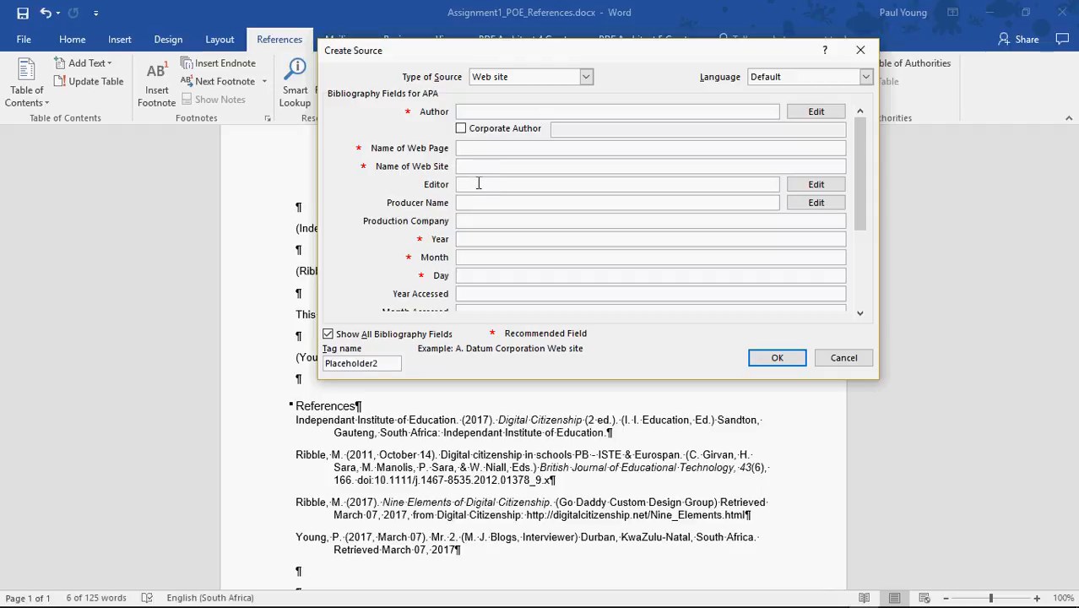
key("alt+Tab")
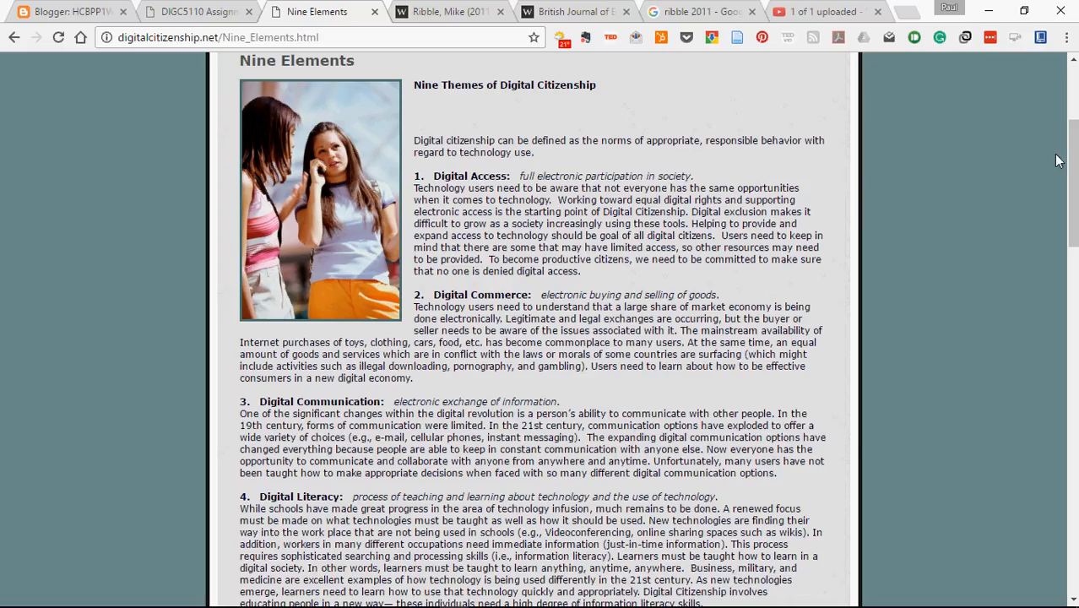
scroll(1056, 162, "down", 7)
scroll(391, 530, "down", 10)
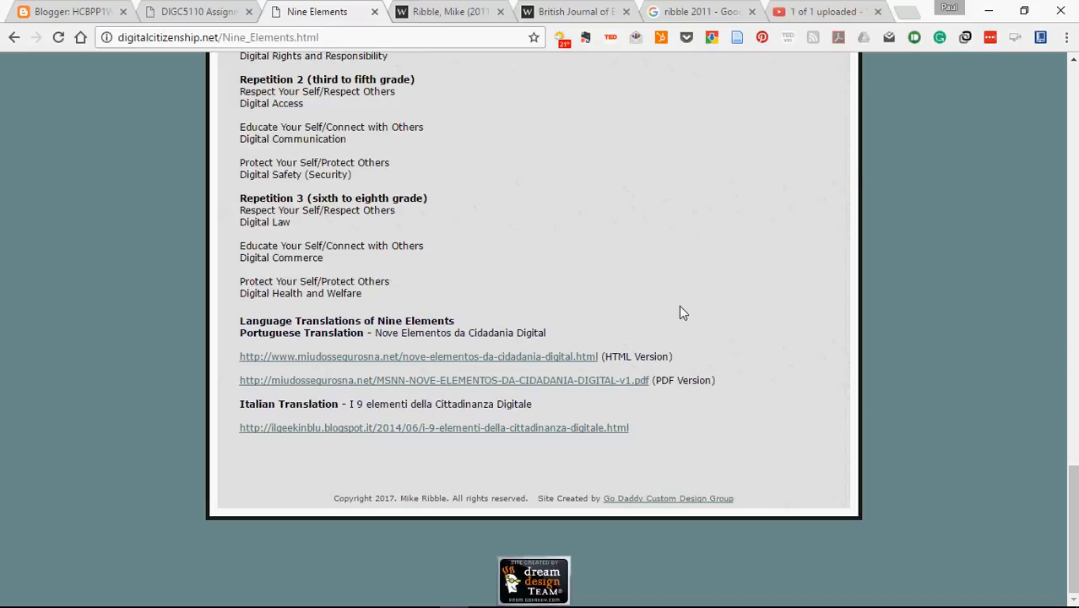
Switch back to Word and review the Web site source's fields for production company, publication date, access date and URL.
key("alt+Tab")
left_click_drag(862, 211, 861, 303)
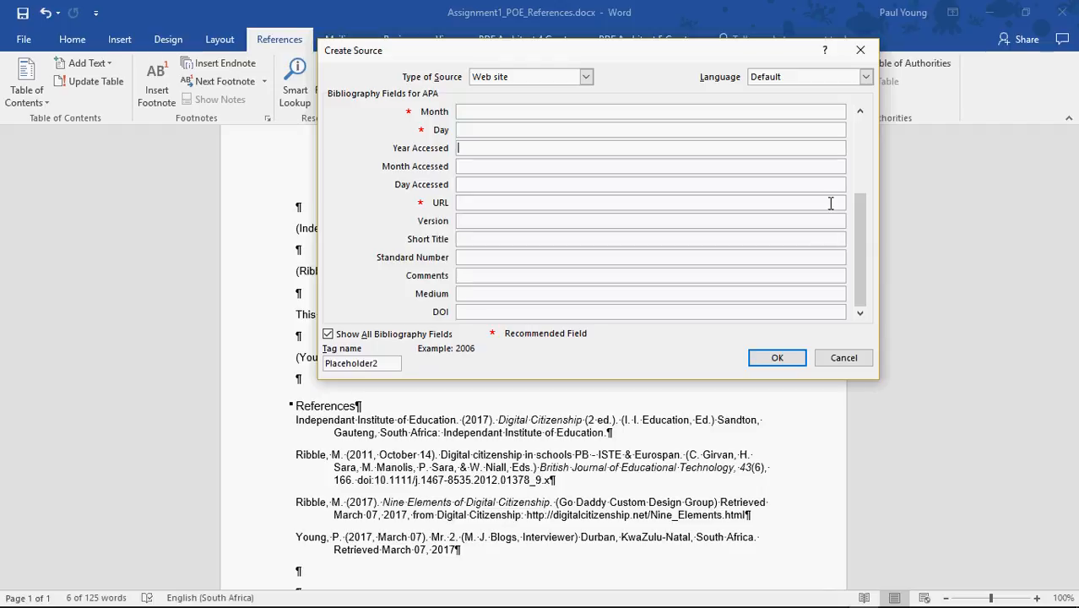
left_click(859, 112)
left_click(859, 112)
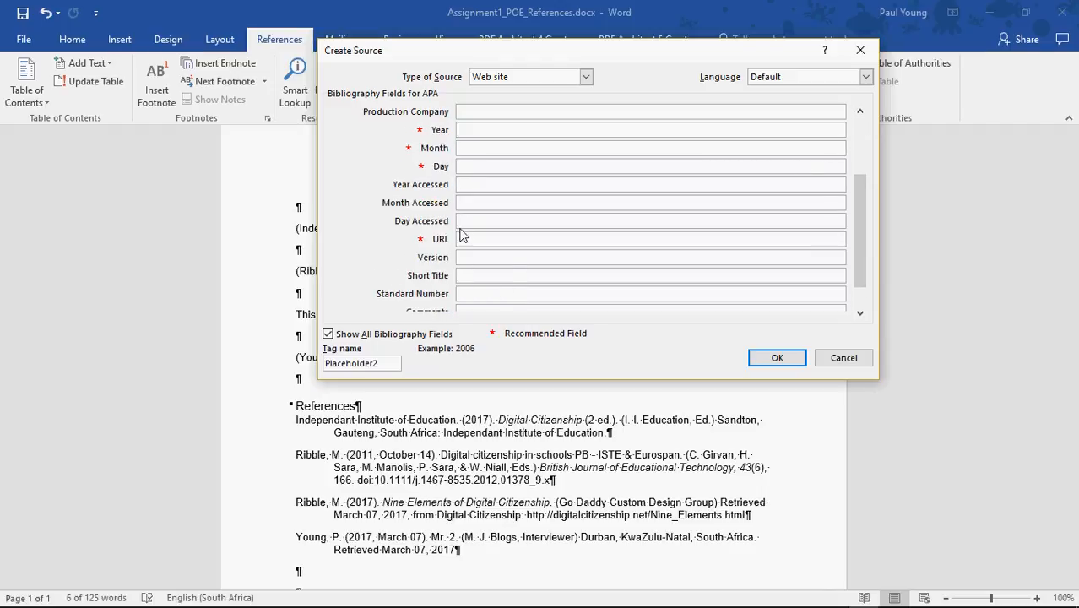
left_click(859, 313)
left_click(859, 314)
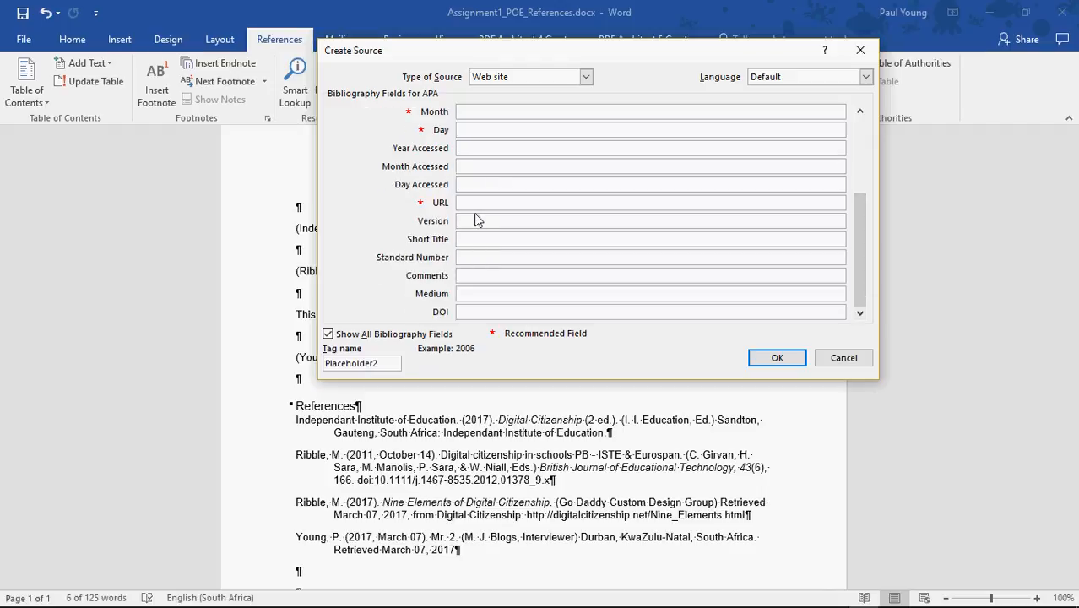
left_click(860, 111)
scroll(860, 110, "up", 2)
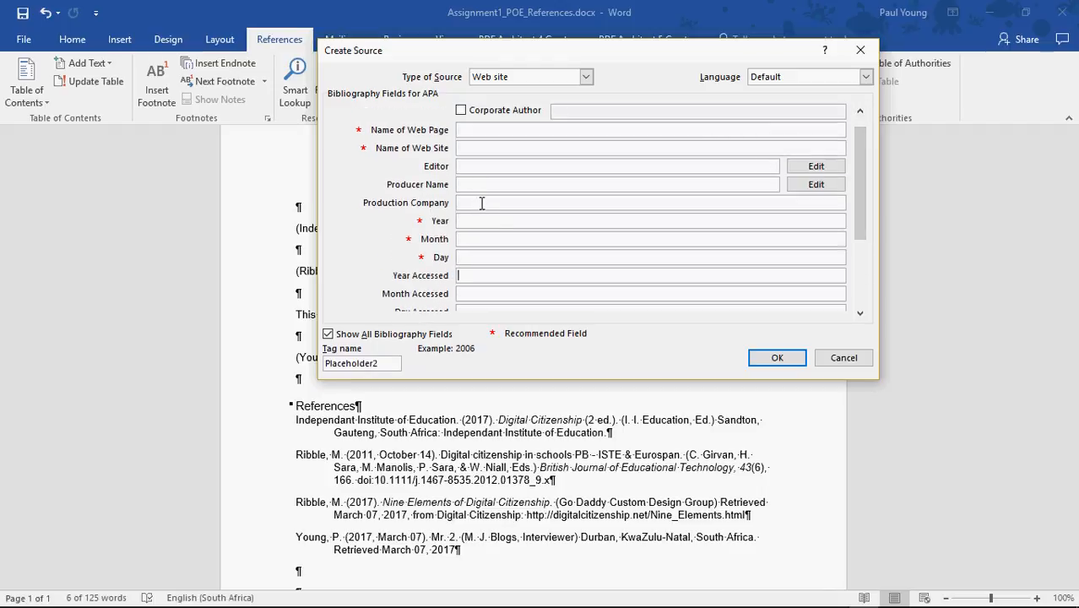
left_click(860, 316)
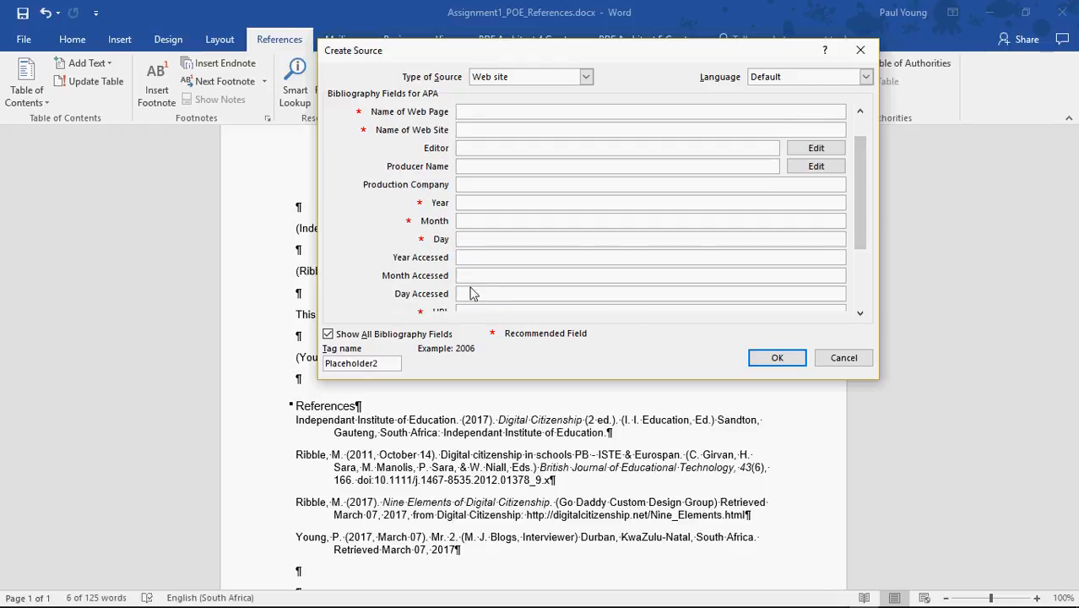
left_click(860, 314)
left_click(860, 315)
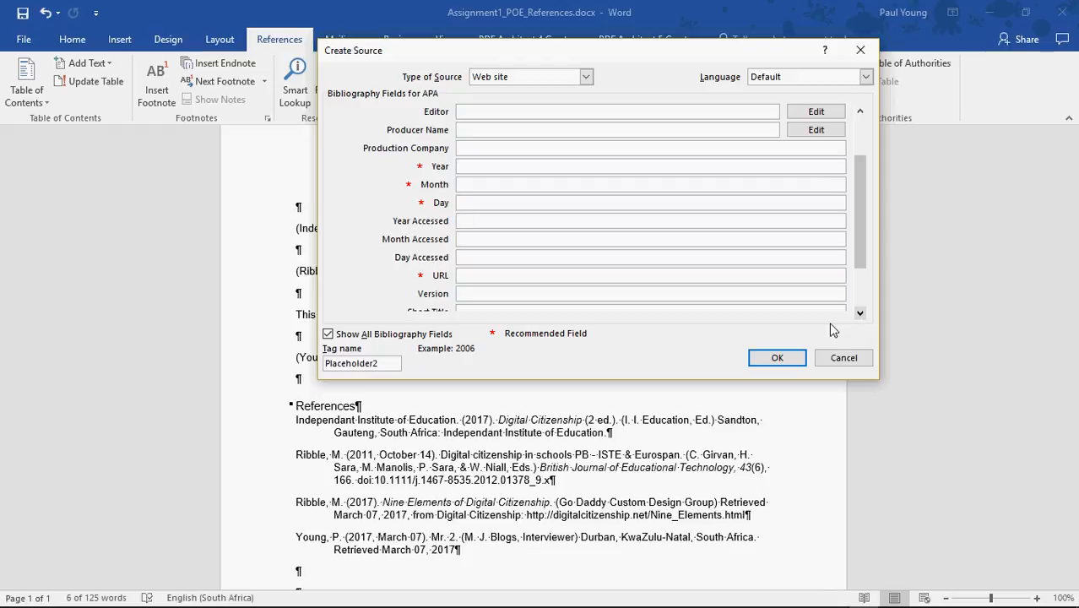
Look up the web address for the source's URL field in Chrome, comparing the digitalcitizenship.net domain with the full Nine_Elements.html address.
left_click(475, 276)
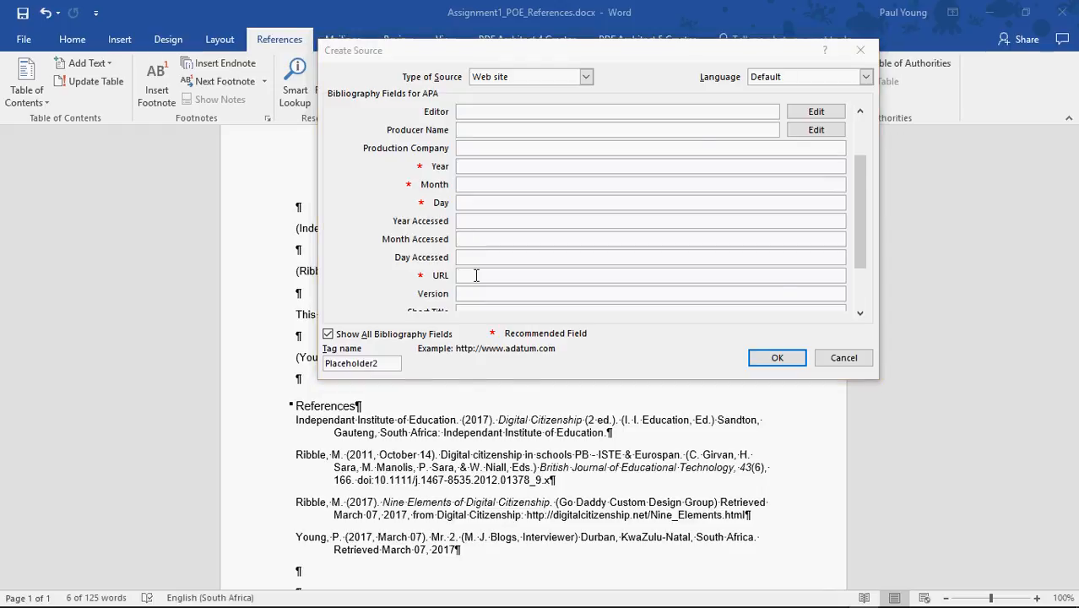
key("alt+Tab")
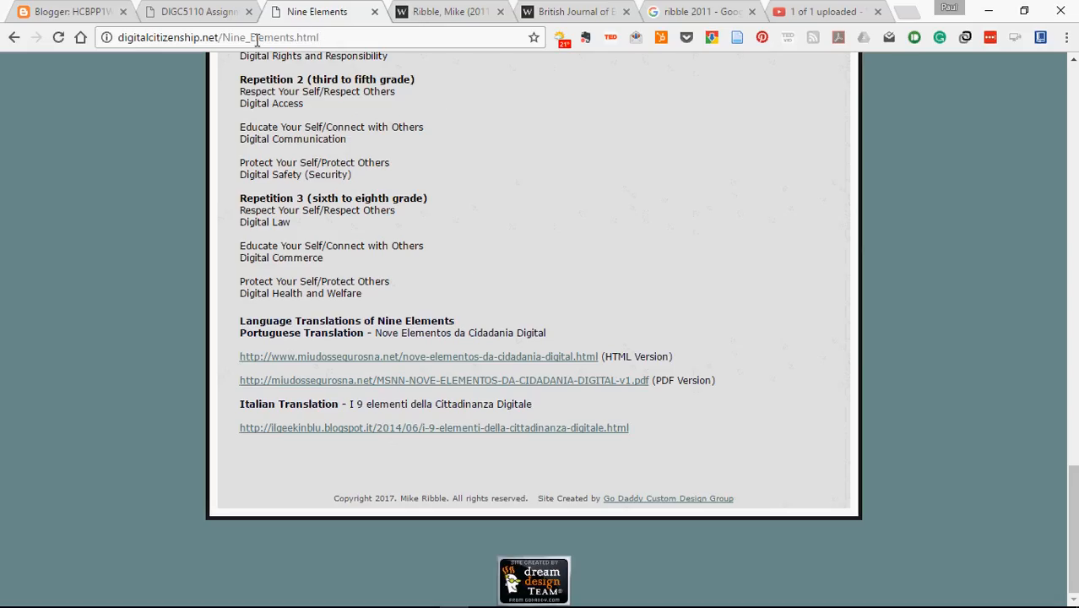
left_click(338, 40)
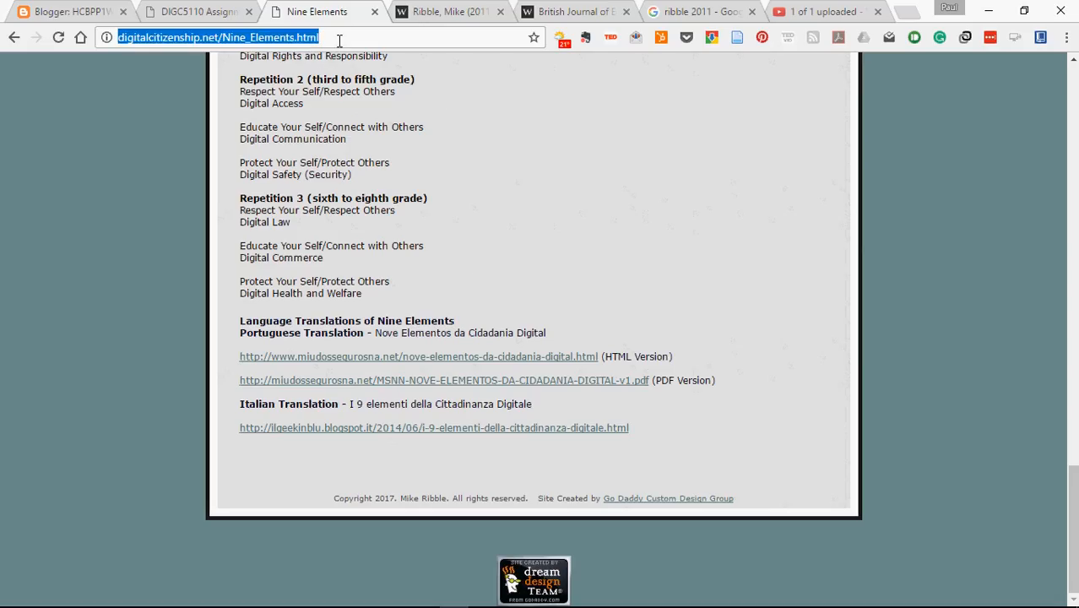
left_click(339, 39)
key("BackSpace")
key("BackSpace")
key("BackSpace")
key("BackSpace")
key("BackSpace")
key("BackSpace")
key("BackSpace")
key("BackSpace")
key("BackSpace")
key("BackSpace")
key("BackSpace")
key("BackSpace")
key("BackSpace")
key("BackSpace")
key("BackSpace")
key("BackSpace")
key("BackSpace")
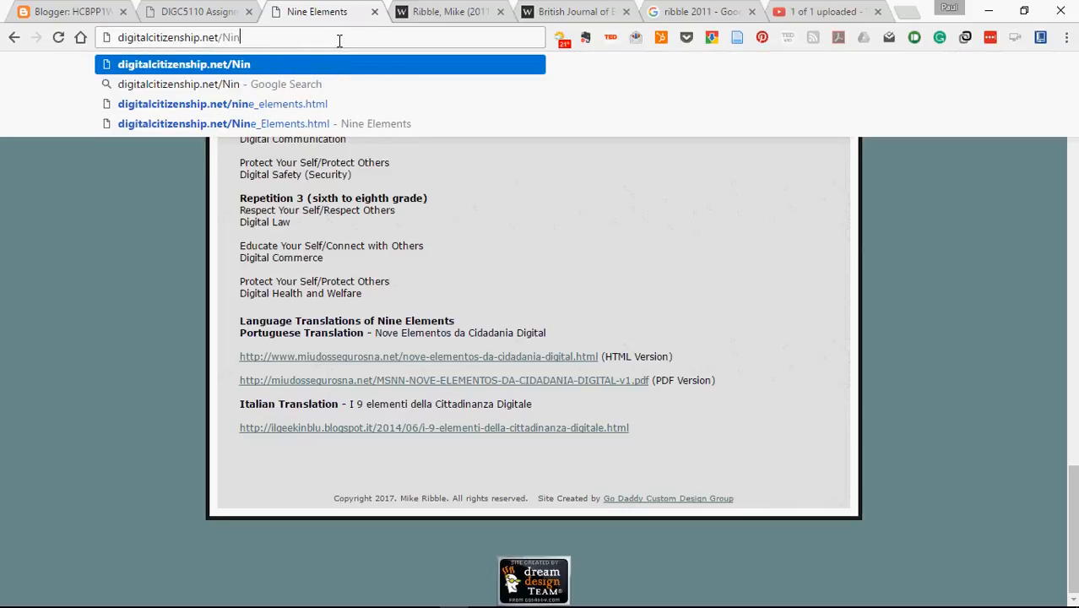
key("BackSpace")
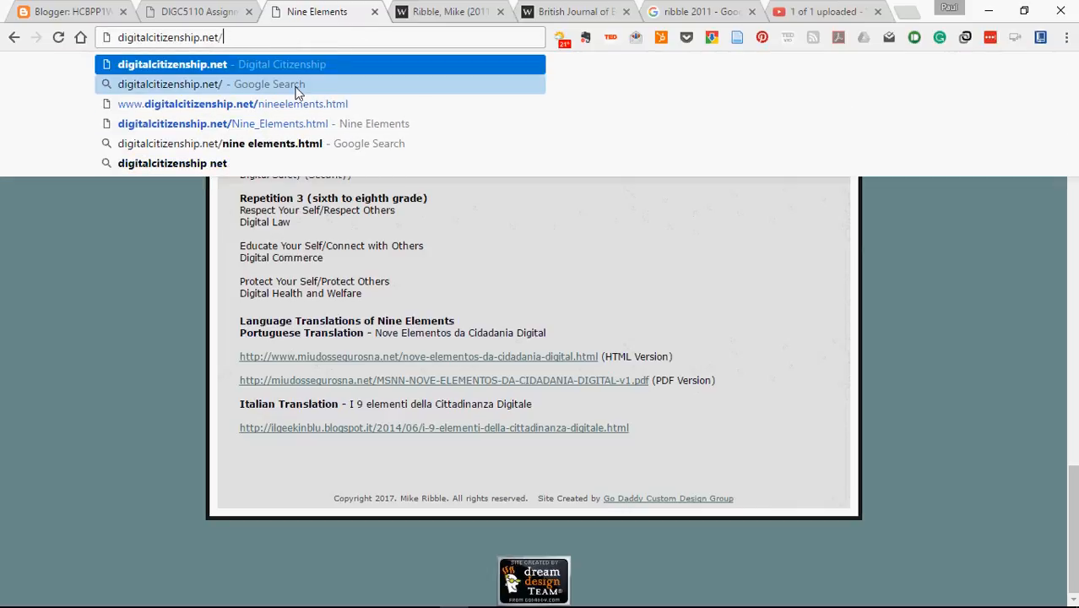
left_click(268, 124)
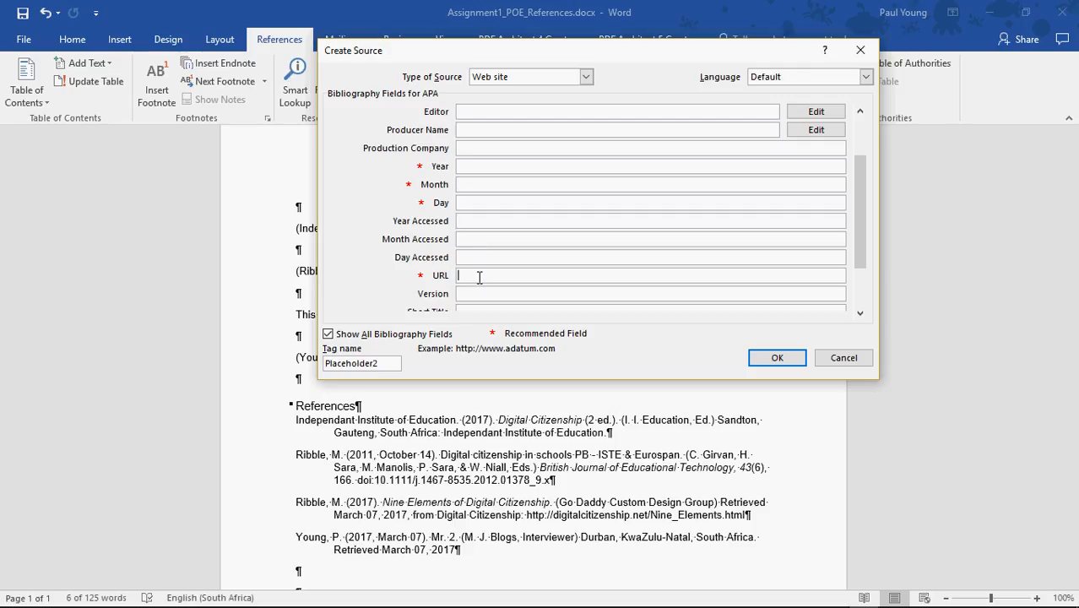
Review the Web site source's remaining bibliography fields in Word, from Version down to DOI.
left_click(860, 313)
left_click(861, 314)
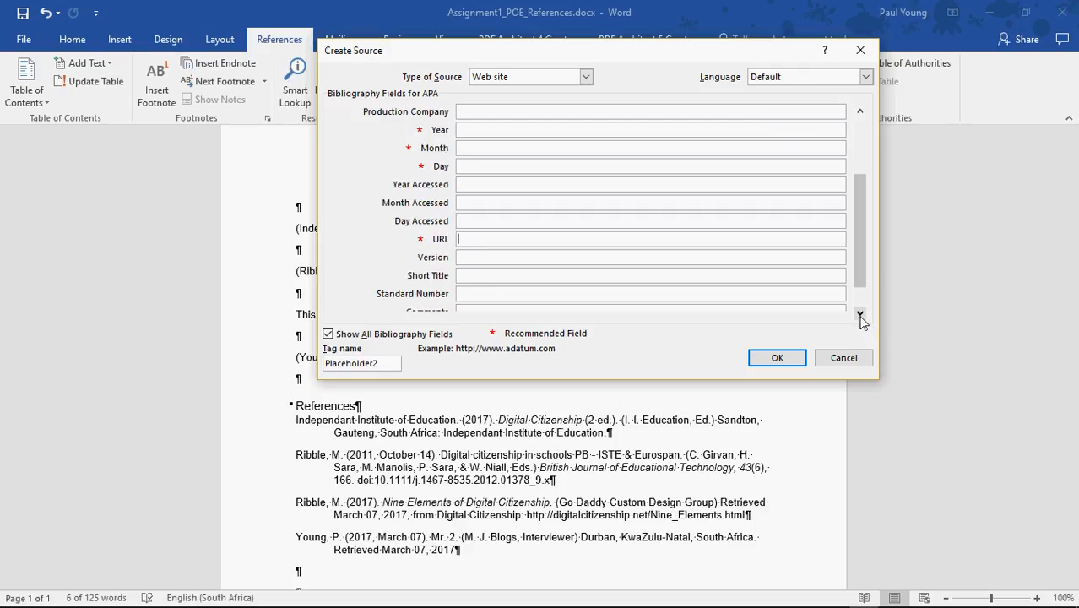
left_click(861, 314)
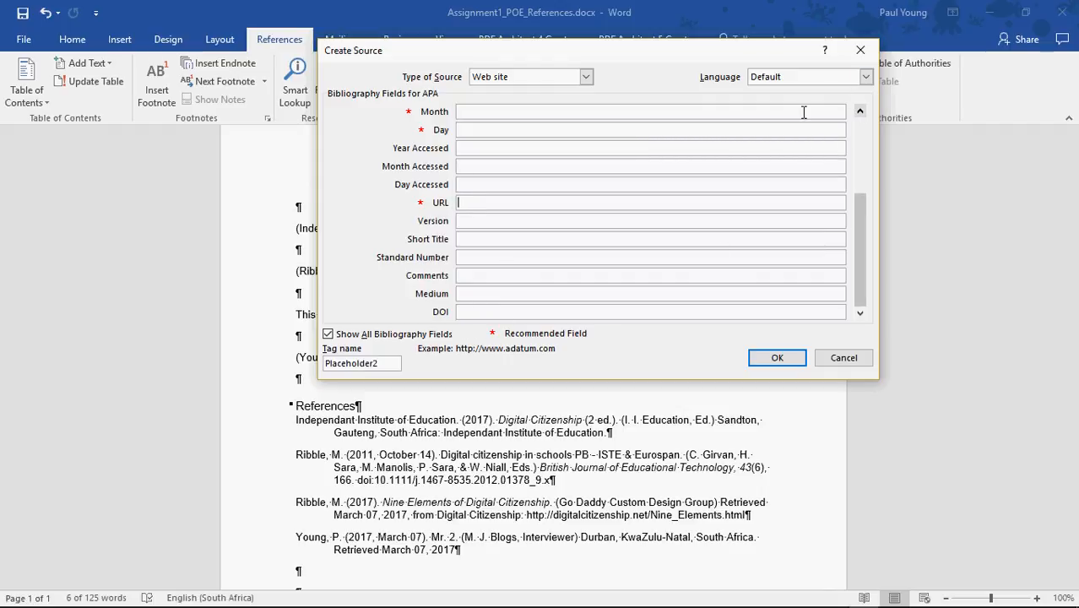
Set the source type to Interview and review its bibliography fields down to DOI.
left_click(585, 77)
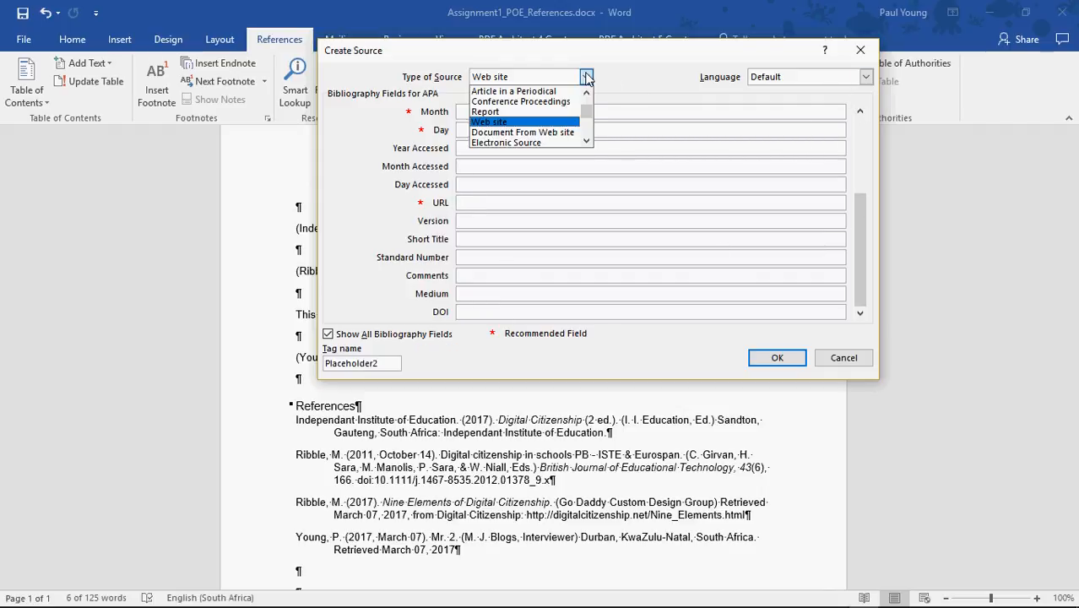
left_click(586, 142)
left_click(586, 141)
left_click(586, 142)
left_click(586, 142)
left_click(586, 142)
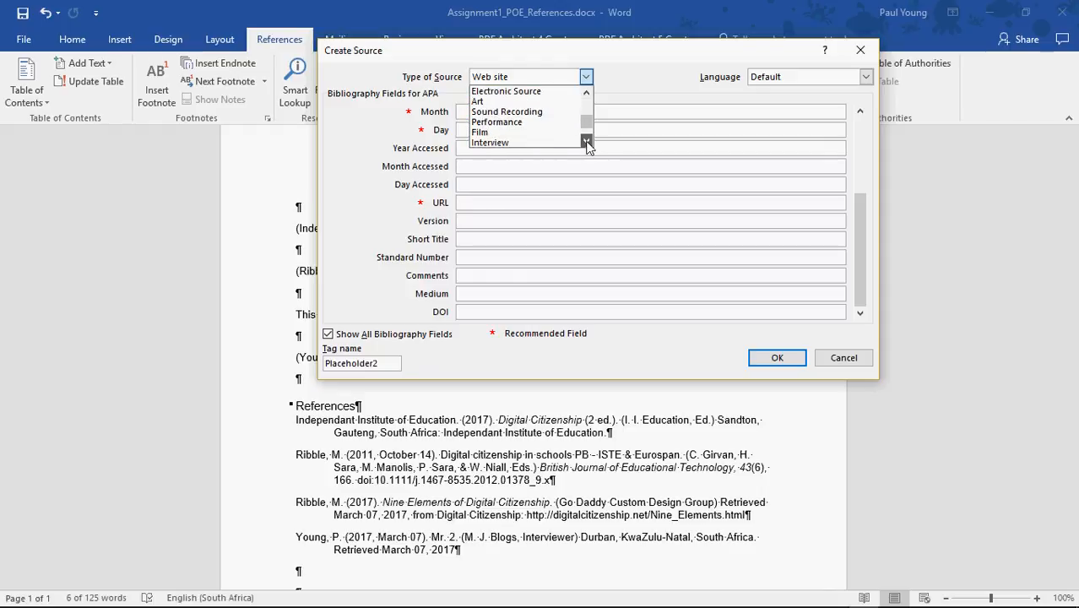
left_click(513, 143)
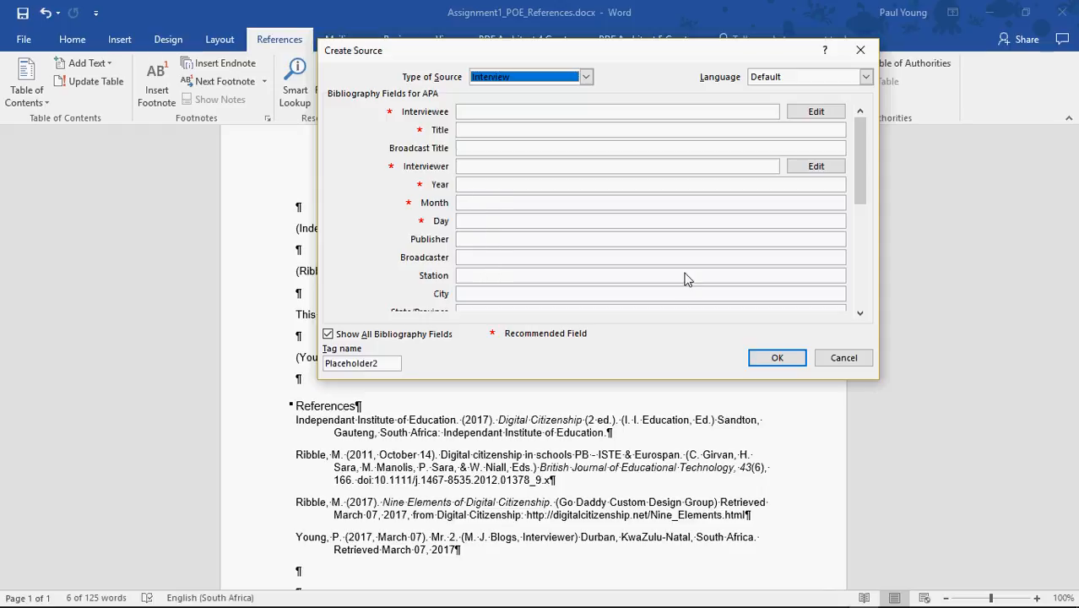
left_click(860, 313)
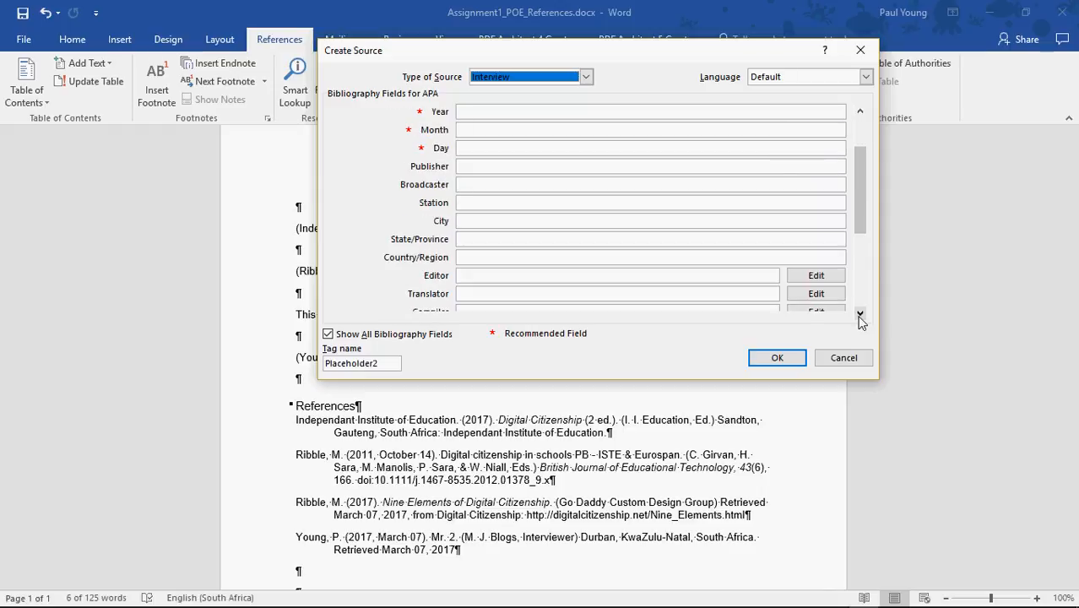
left_click(859, 313)
left_click(860, 314)
left_click(859, 314)
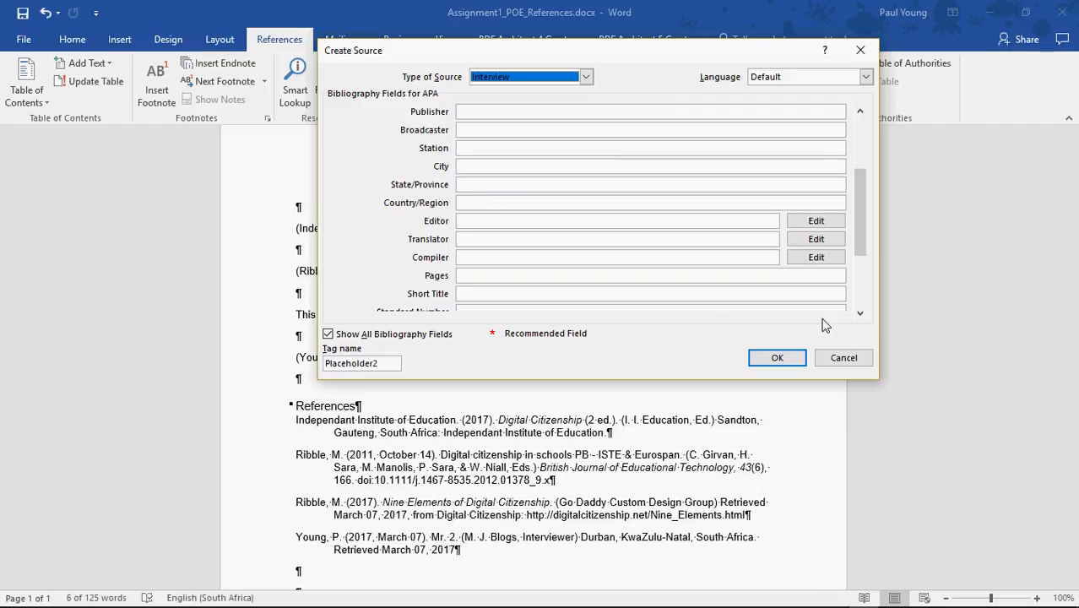
left_click(860, 313)
left_click(860, 313)
left_click(860, 313)
left_click(860, 314)
left_click(859, 314)
left_click(860, 315)
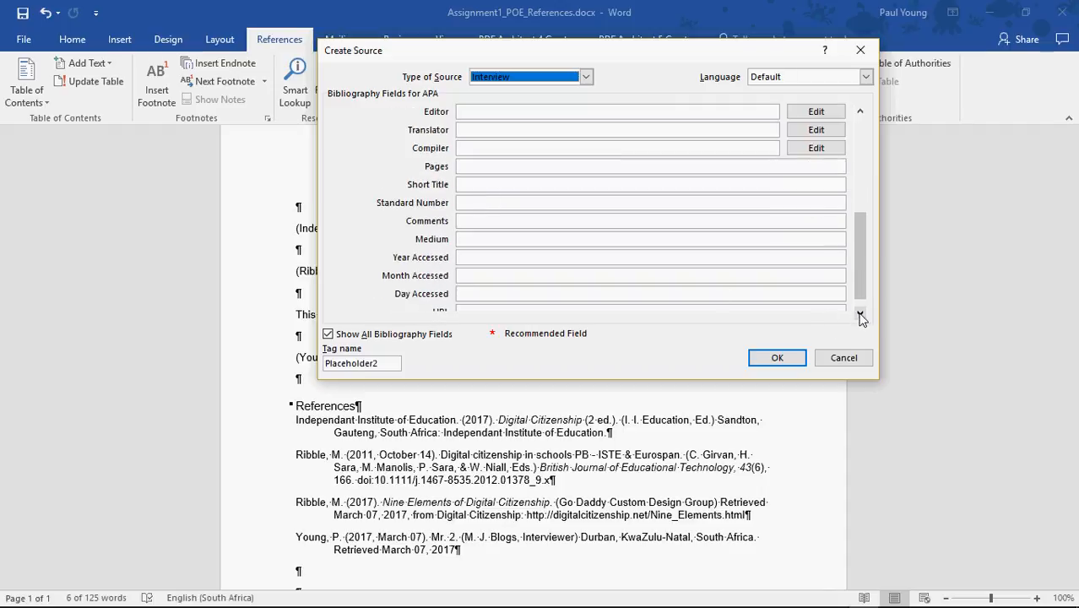
left_click(860, 315)
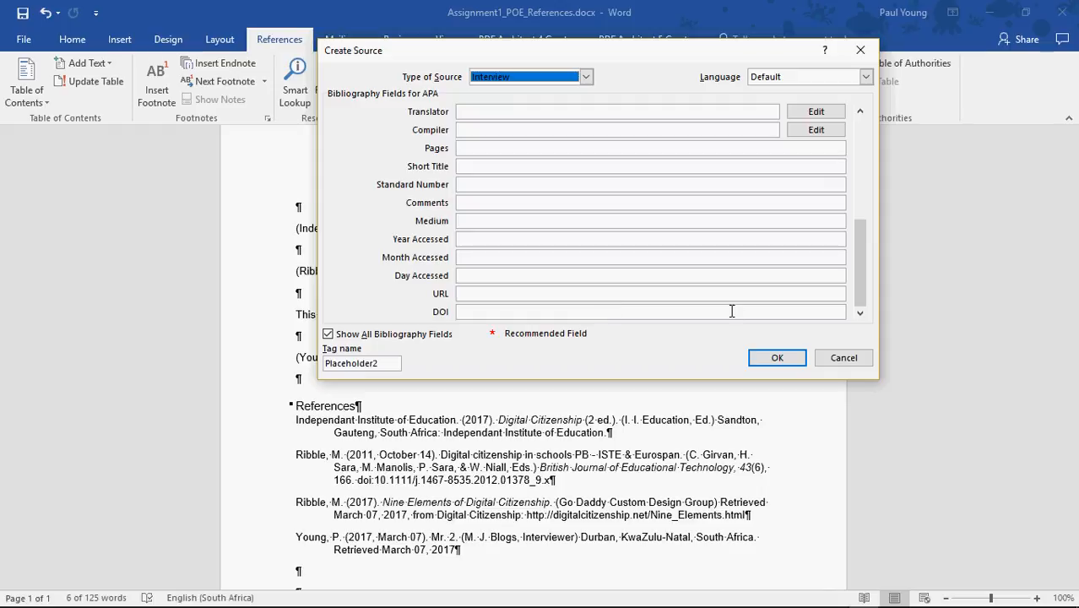
Cancel the new source and review the document's in-text citations and references list.
left_click(843, 360)
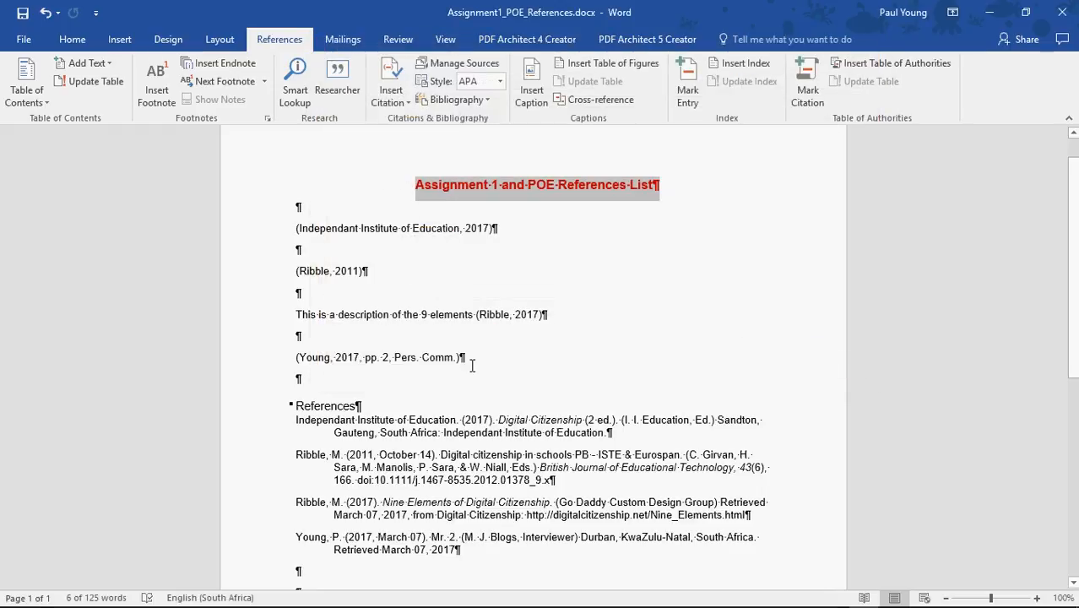
scroll(472, 365, "down", 2)
scroll(447, 362, "up", 1)
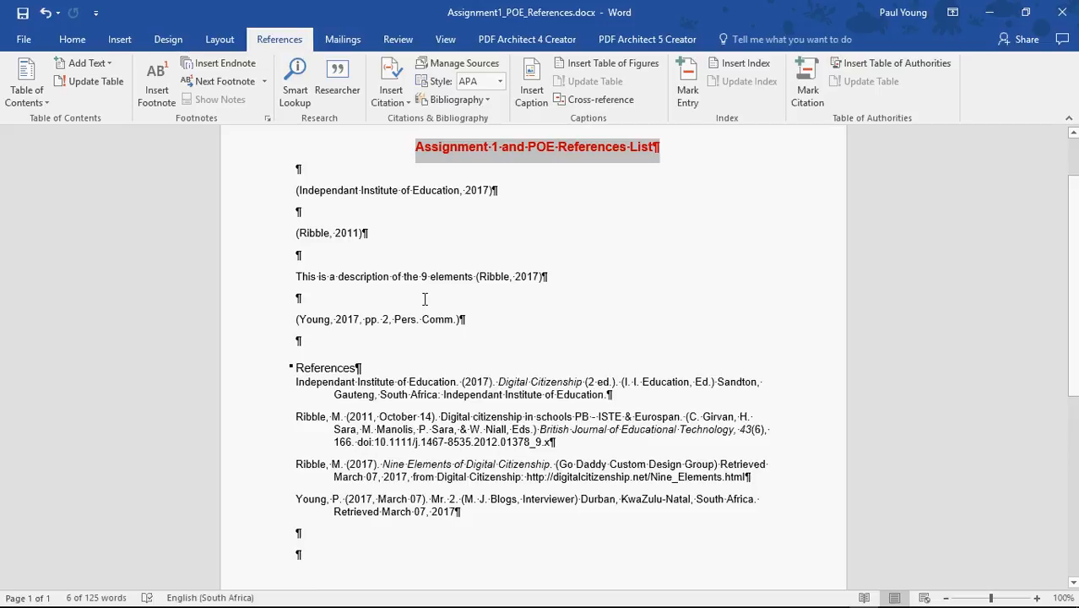
Return to the Nine Elements page in Chrome.
key("alt+Tab")
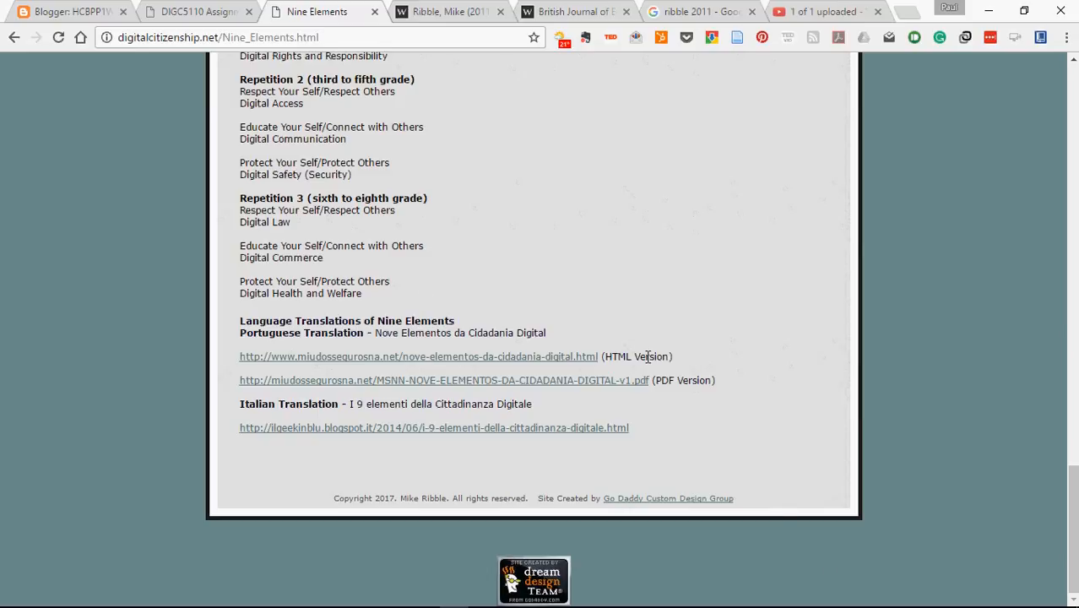